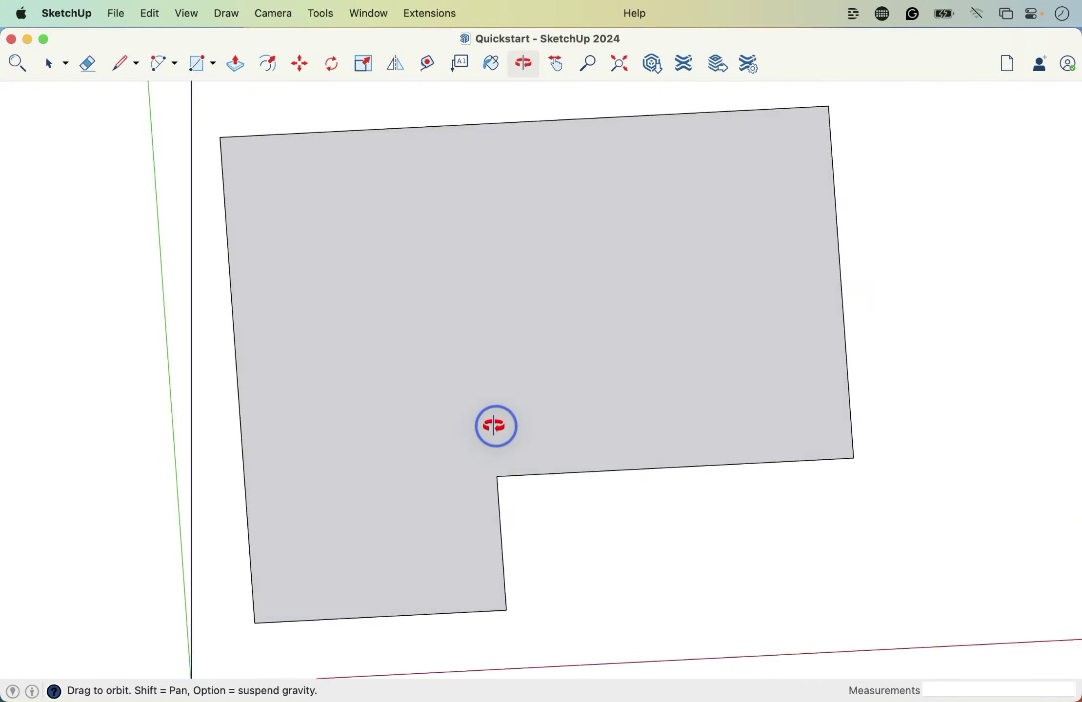
- Examine the L-shaped floor face both close up and from farther away
key("space")
middle_click_drag(571, 348, 553, 416)
scroll(553, 416, "down", 1)
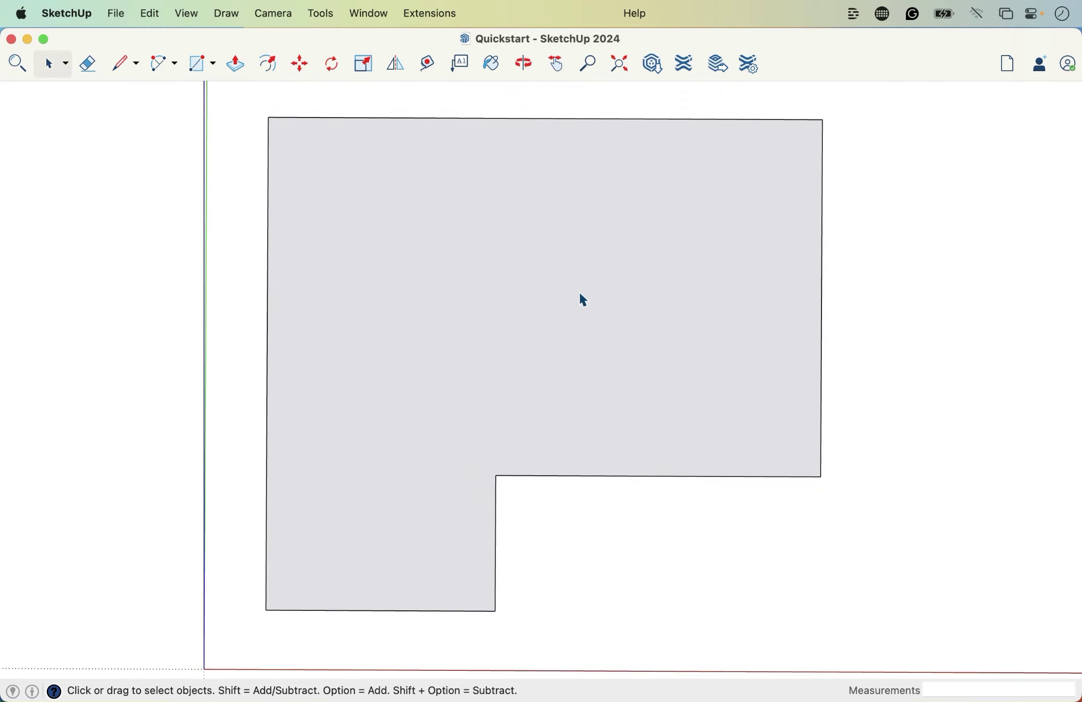
scroll(580, 295, "down", 4)
scroll(580, 294, "up", 4)
scroll(580, 294, "up", 2)
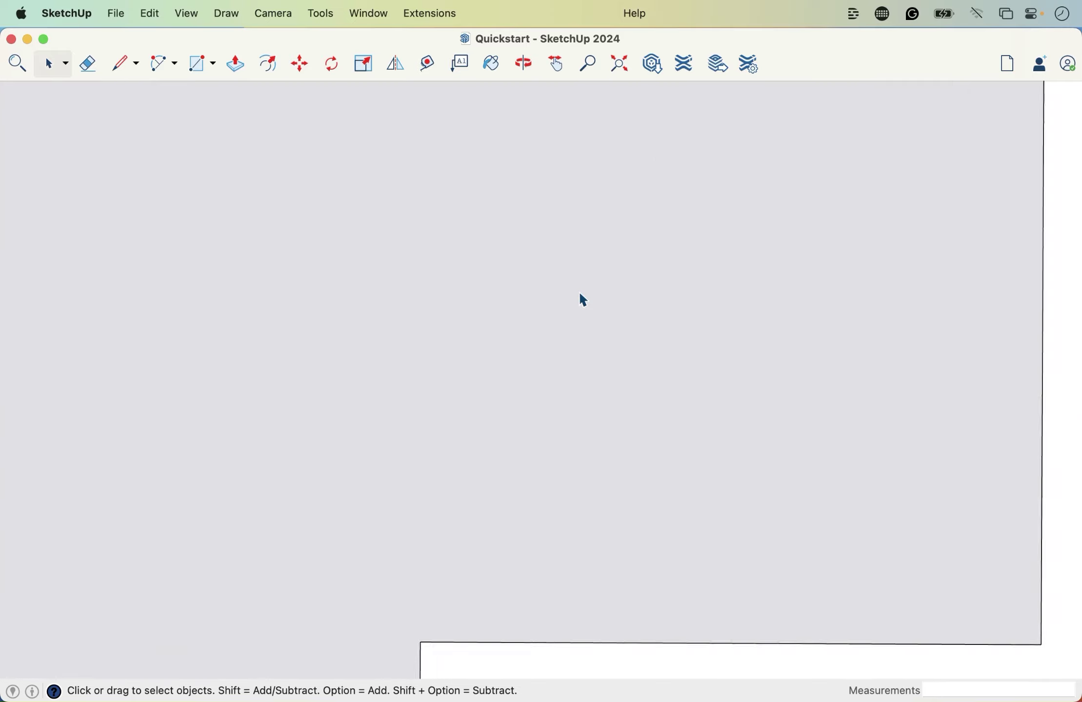
scroll(580, 295, "down", 5)
scroll(175, 302, "up", 2)
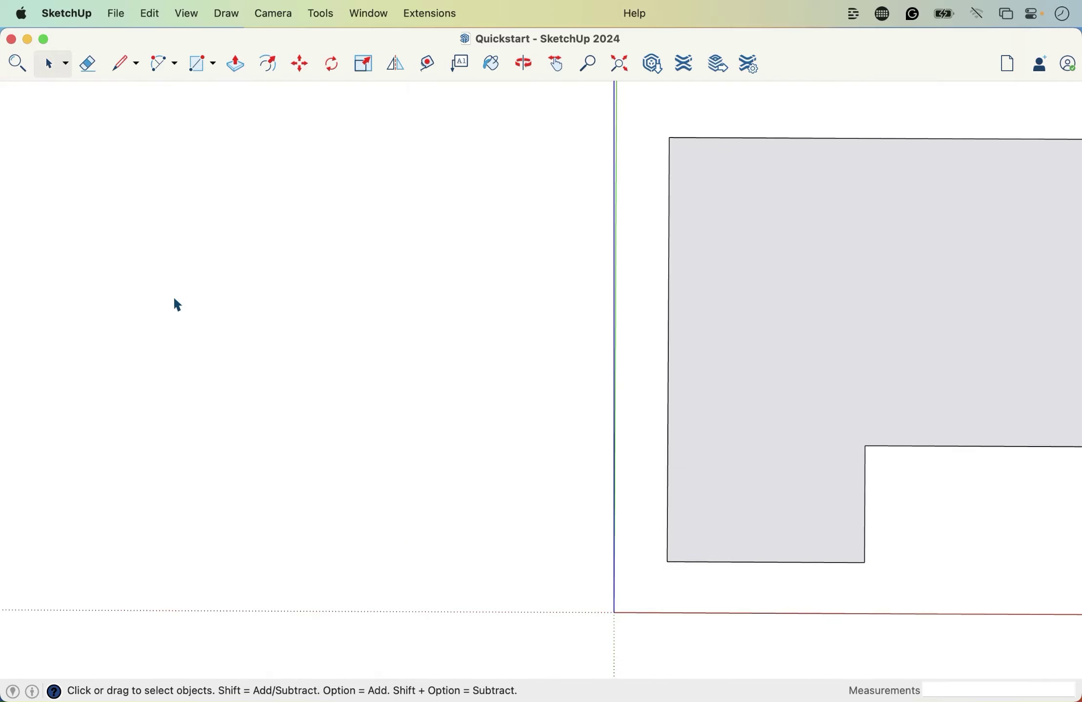
scroll(175, 302, "down", 2)
scroll(678, 316, "up", 3)
scroll(676, 313, "down", 3)
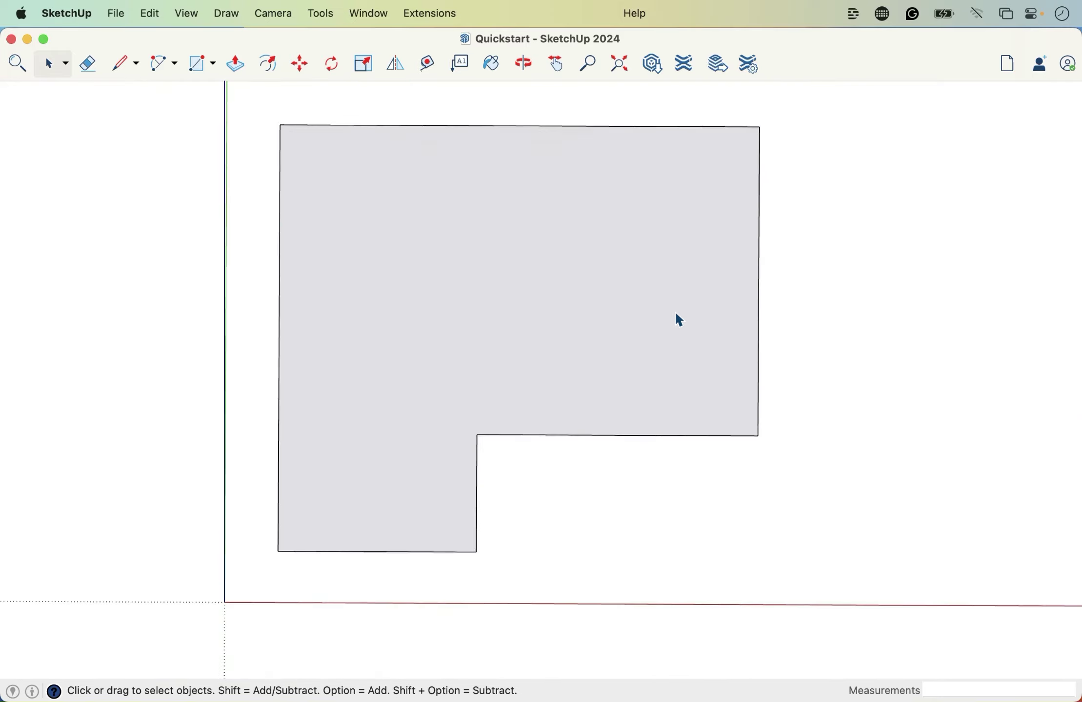
scroll(555, 290, "up", 3)
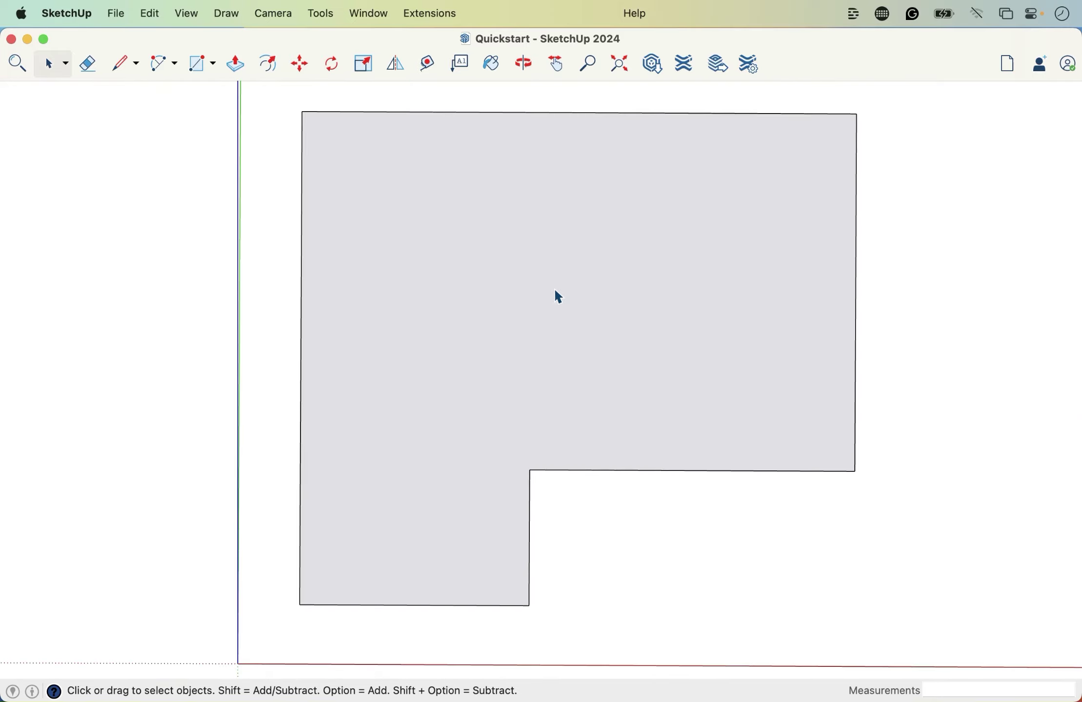
left_click(555, 291)
scroll(555, 291, "down", 1)
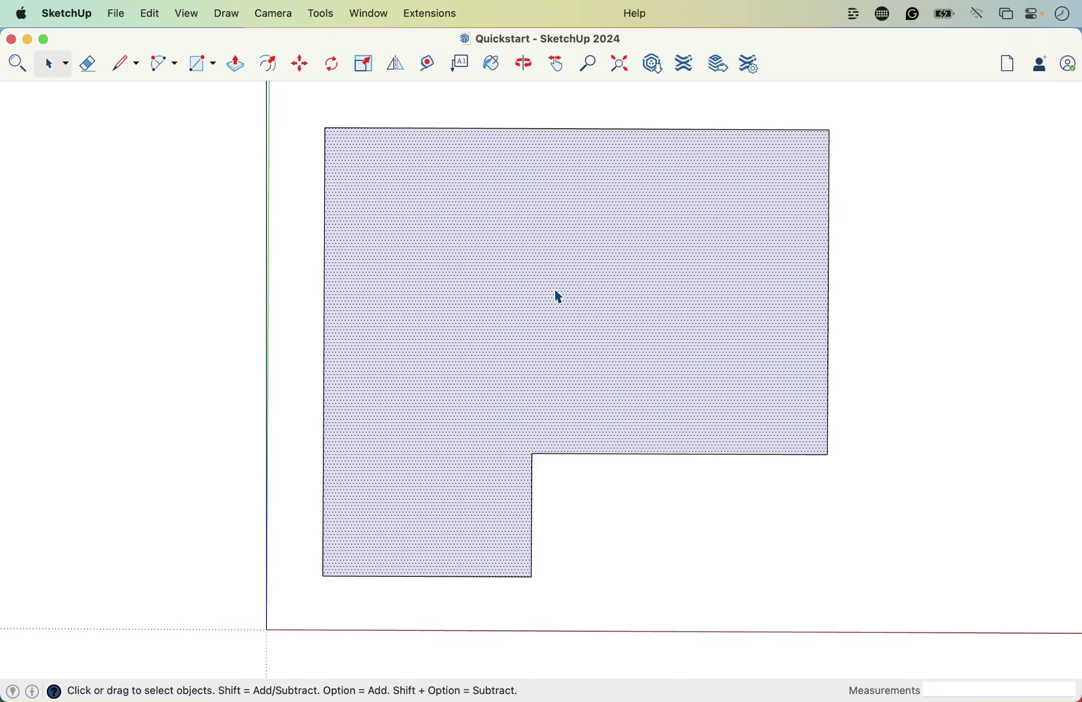
scroll(555, 291, "up", 1)
scroll(555, 291, "down", 4)
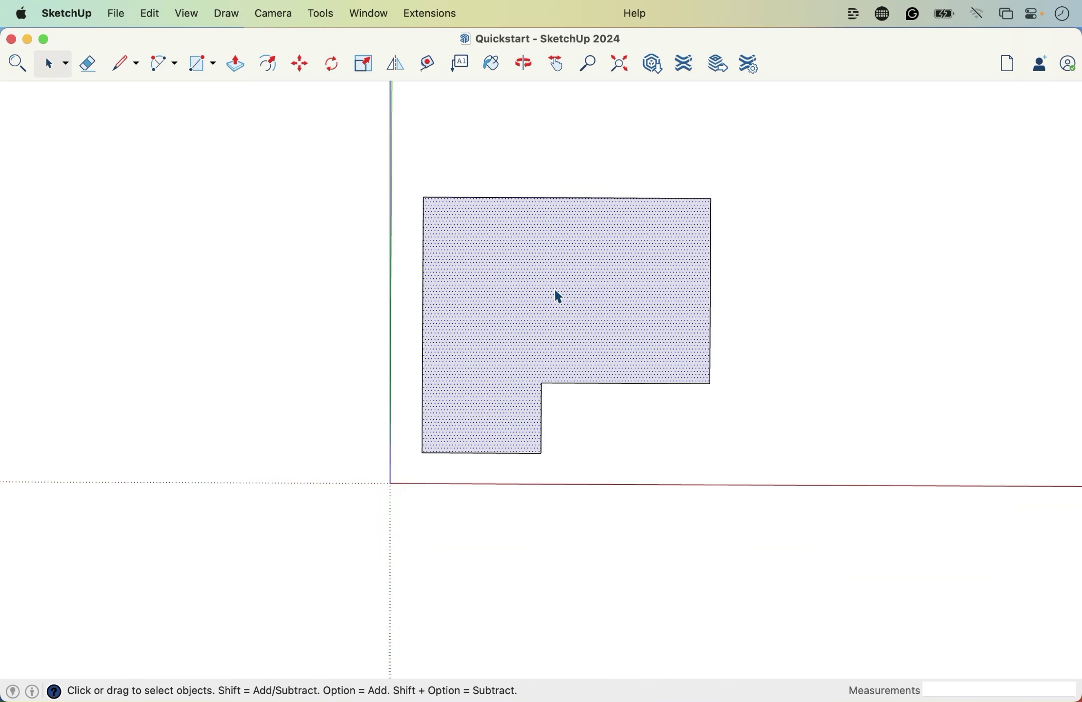
scroll(556, 291, "up", 3)
scroll(555, 290, "up", 1)
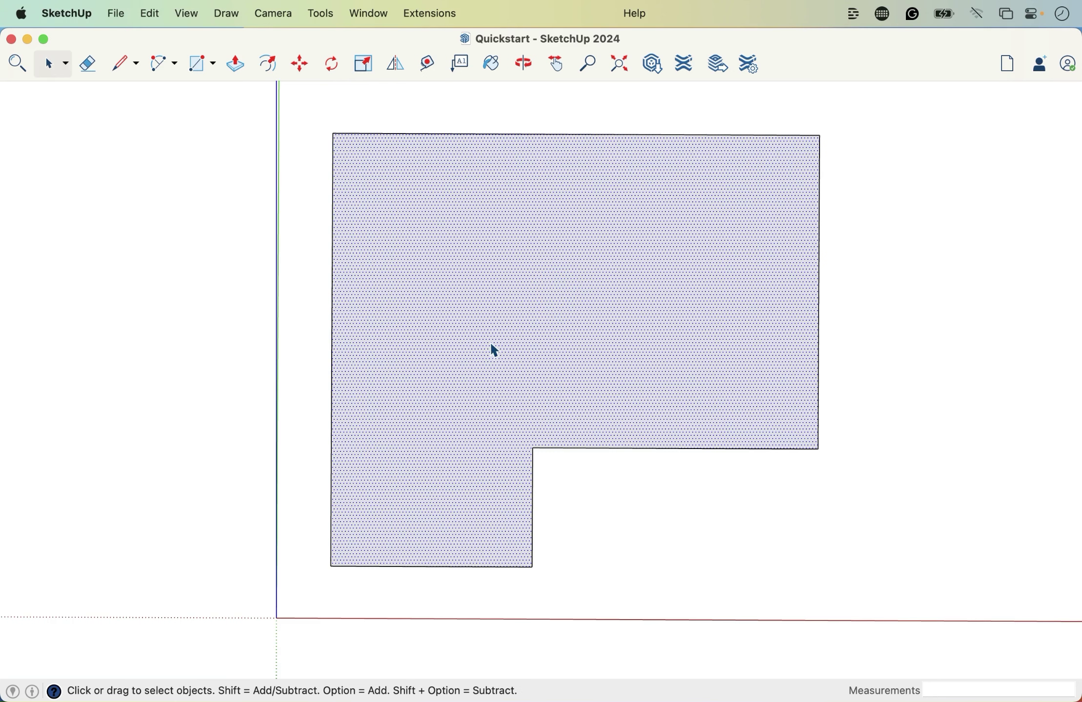
- Examine the L-shaped floor face from several tilted angles
key("o")
left_click_drag(478, 360, 556, 325)
key("space")
middle_click_drag(564, 427, 603, 368)
scroll(659, 250, "up", 3)
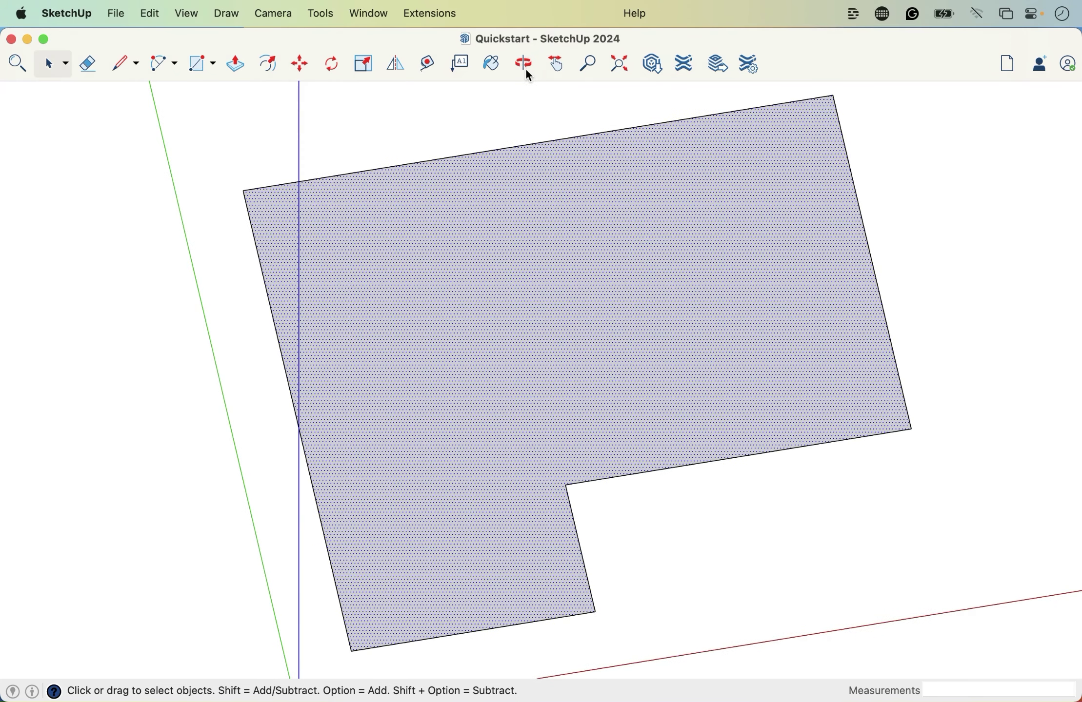
middle_click_drag(595, 342, 610, 381)
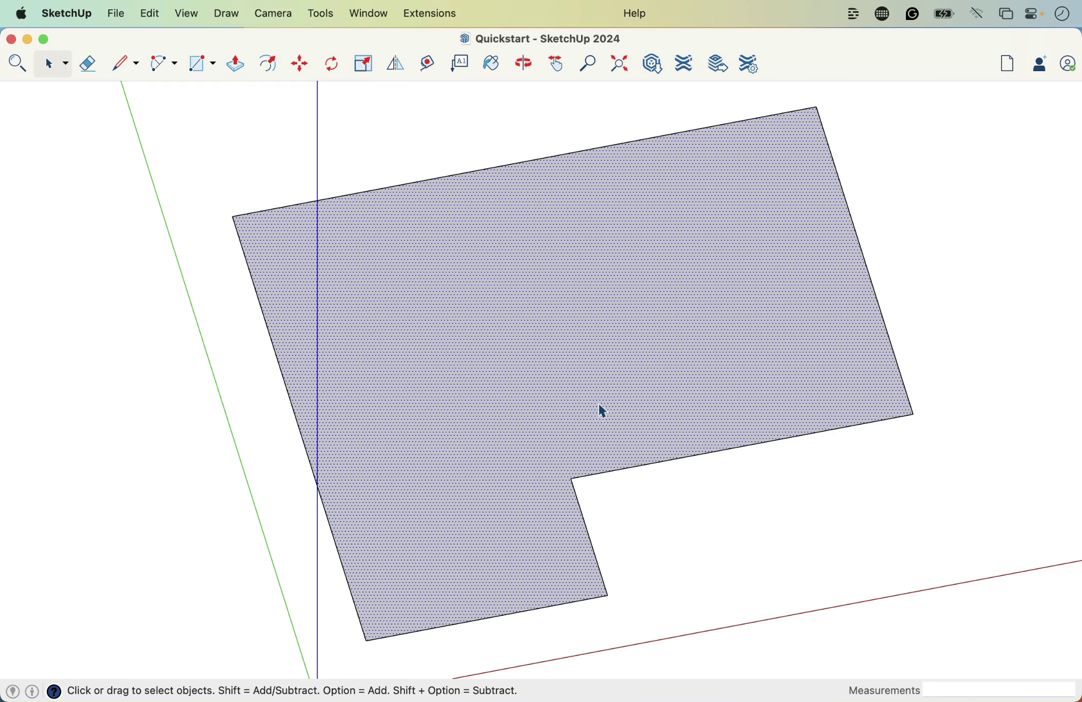
middle_click_drag(606, 414, 594, 371)
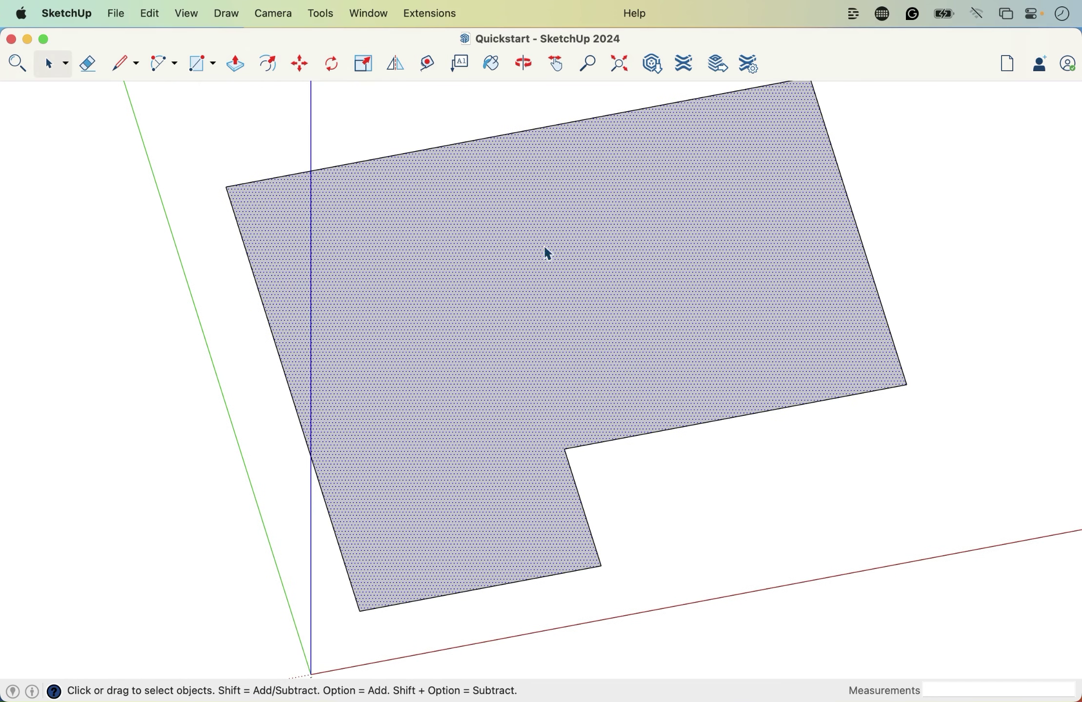
- Switch to the standard Top view and deselect the floor face
left_click(260, 17)
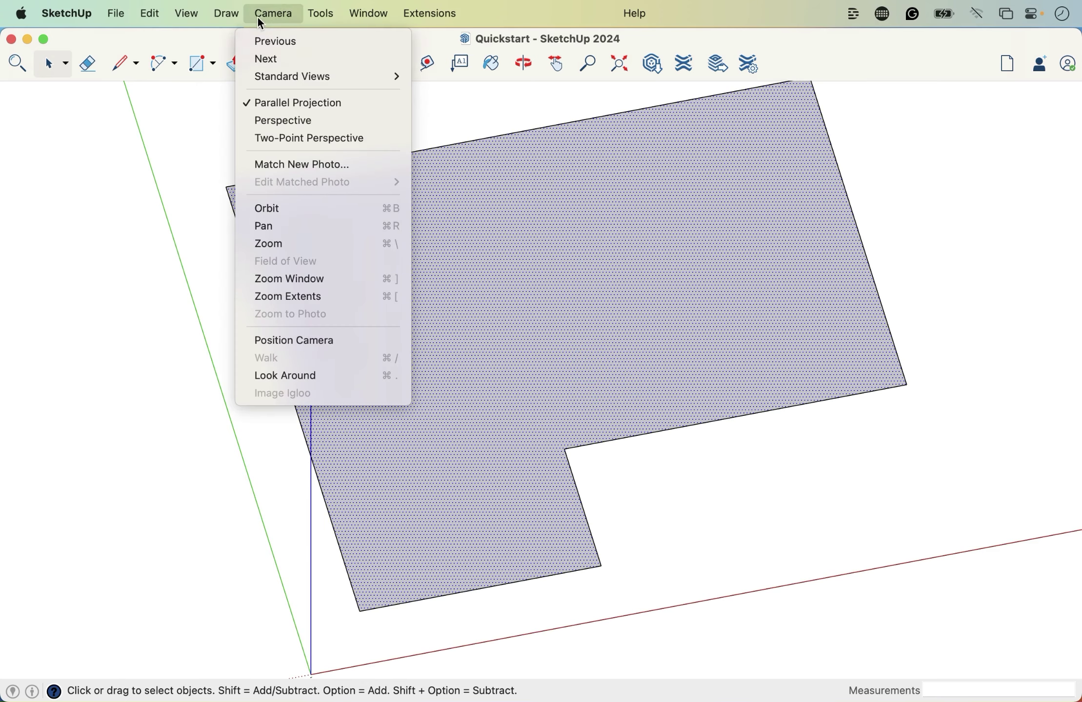
left_click(428, 78)
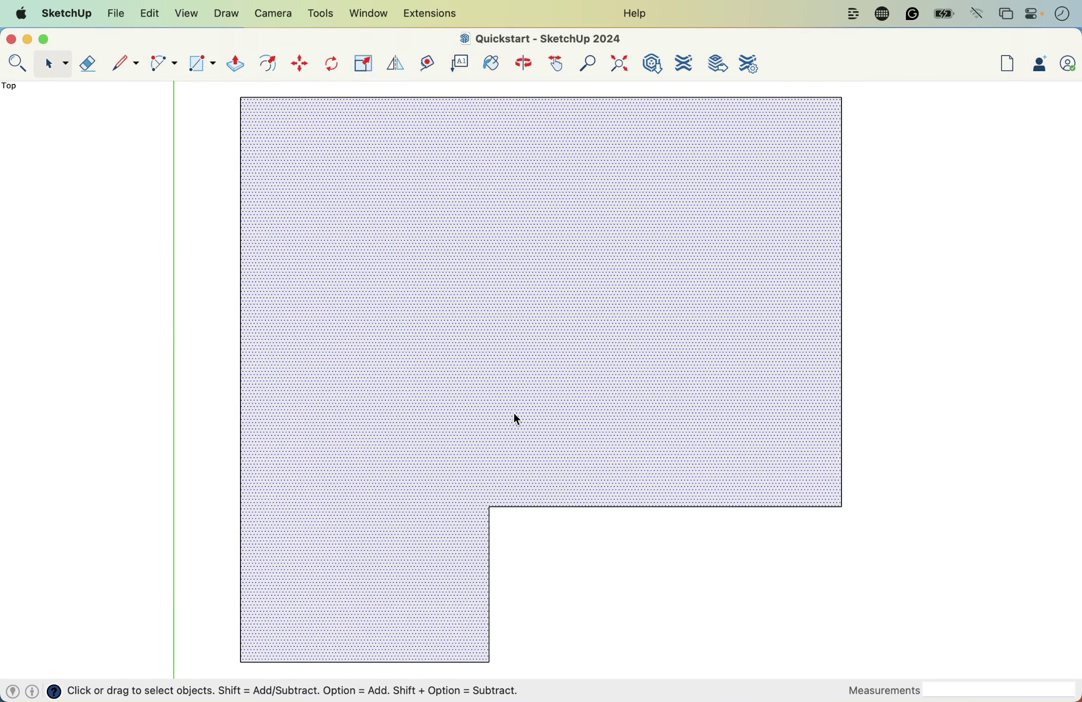
mouse_move(570, 396)
middle_mouse_down("shift")
mouse_move(440, 393)
mouse_move(632, 398)
mouse_move(551, 395)
middle_mouse_up("shift")
scroll(552, 396, "down", 1)
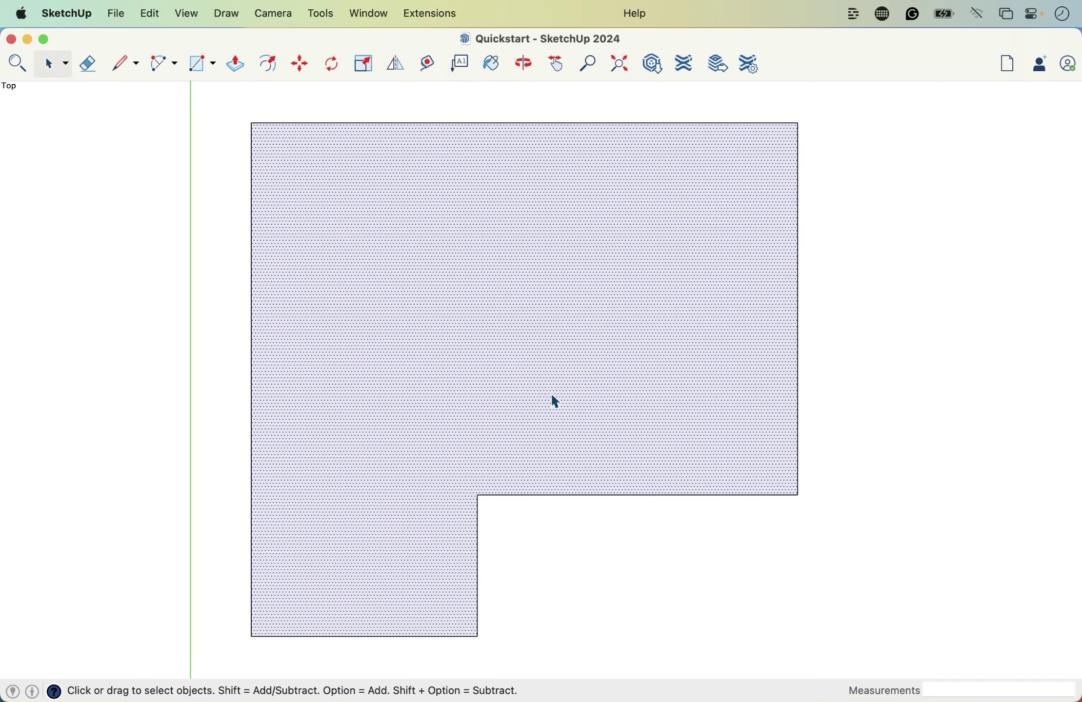
scroll(554, 387, "down", 1)
left_click(587, 507)
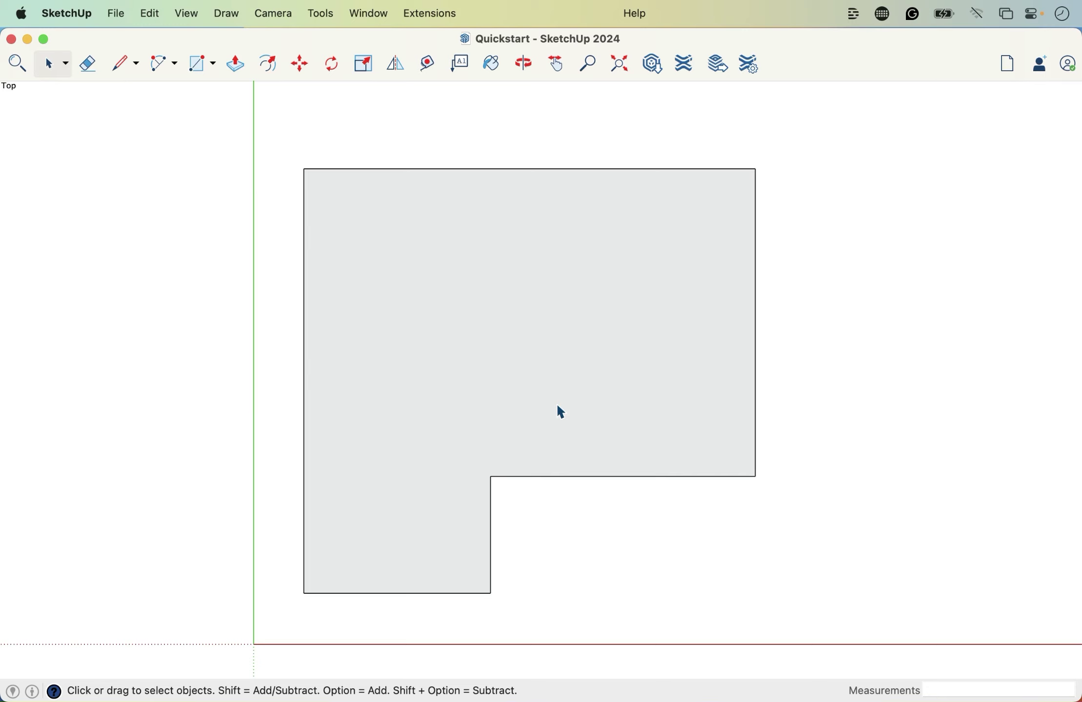
middle_click_drag(548, 510, 548, 498)
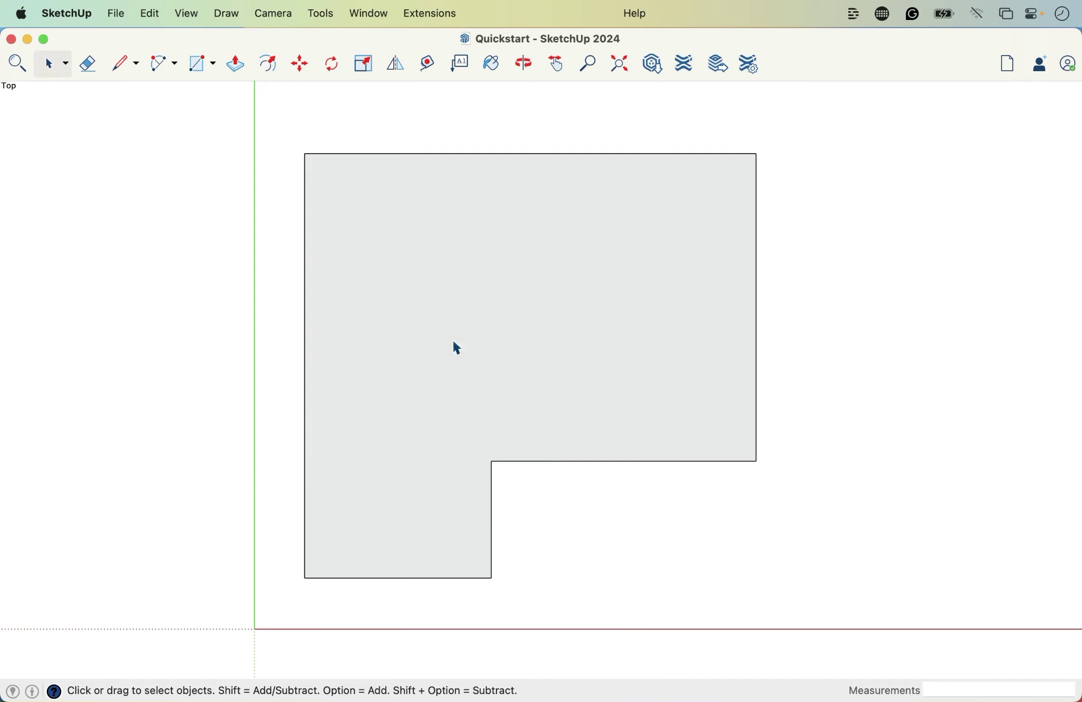
left_click(272, 68)
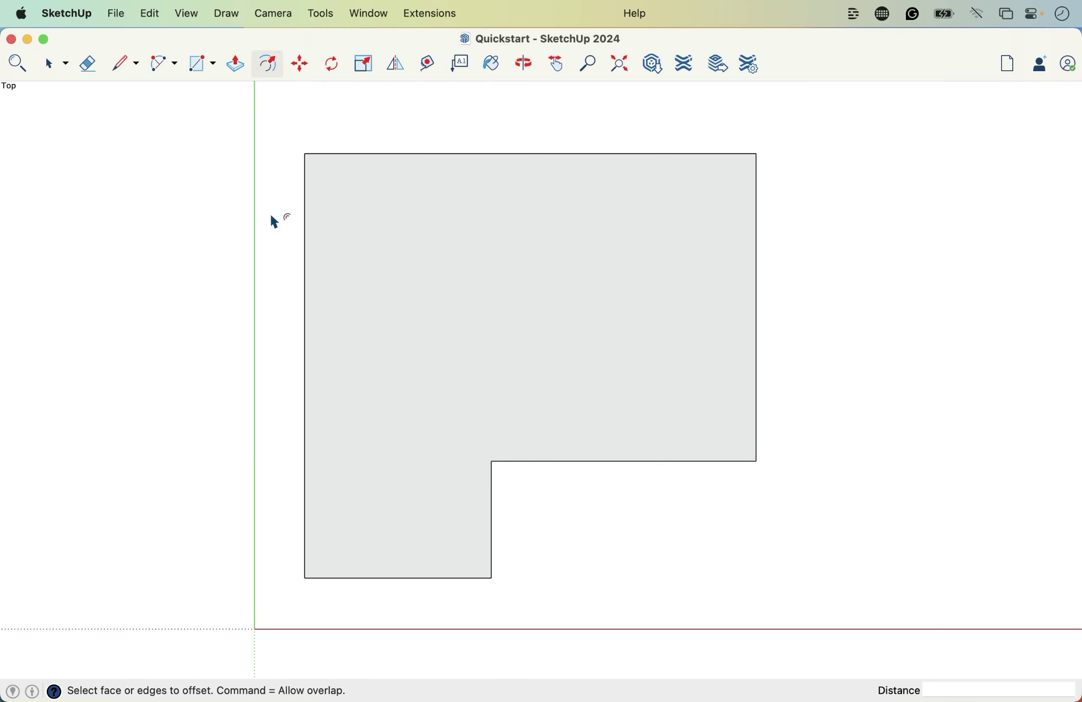
left_click(304, 248)
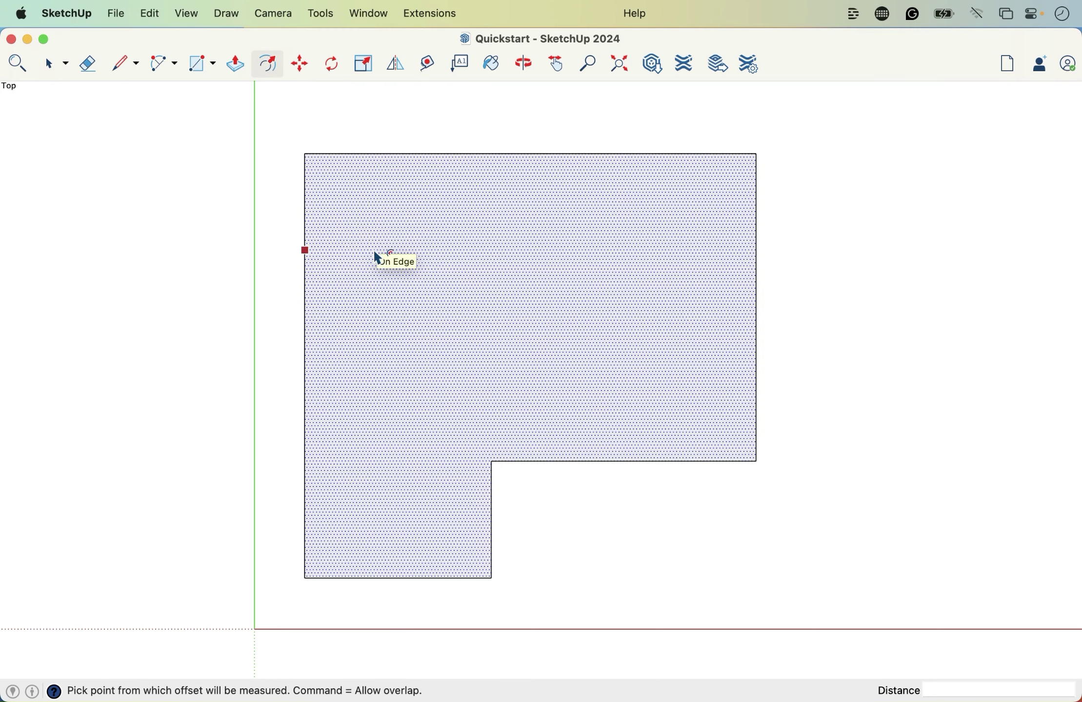
key("Escape")
left_click(305, 285)
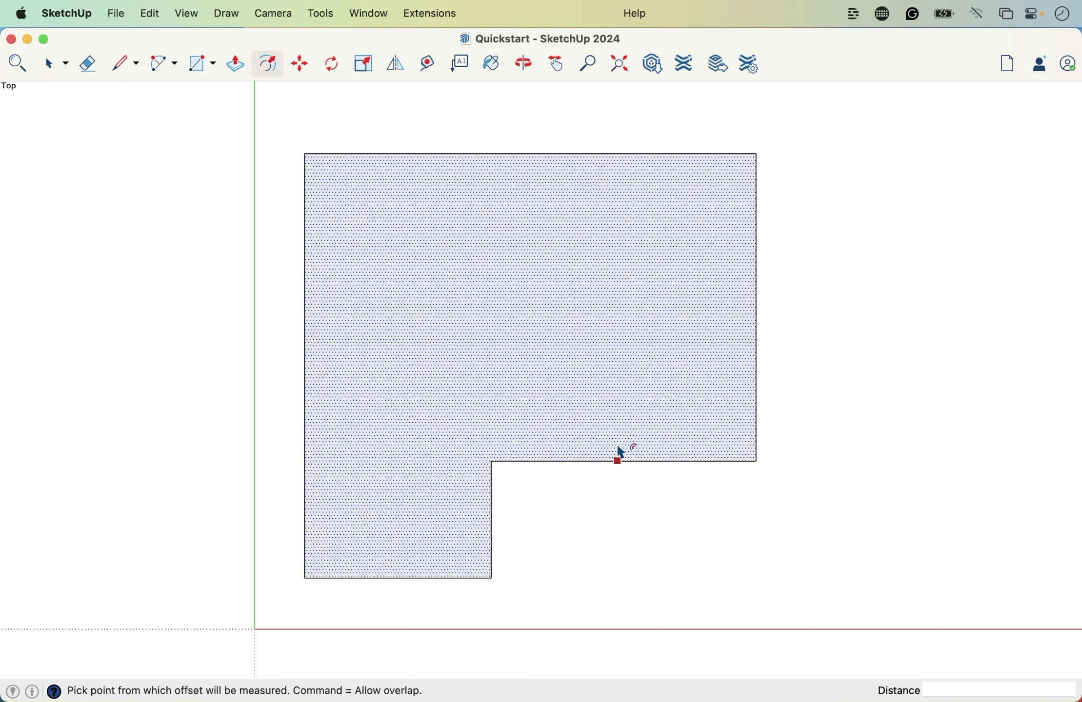
key("Escape")
left_click(611, 461)
key("Escape")
left_click(611, 461)
key("Escape")
- Draw two separate rectangles beside the floor outline, one above the other, the upper about 5' 6" by 4' 1"
key("r")
left_click(820, 481)
left_click(965, 325)
left_click(959, 254)
left_click(825, 154)
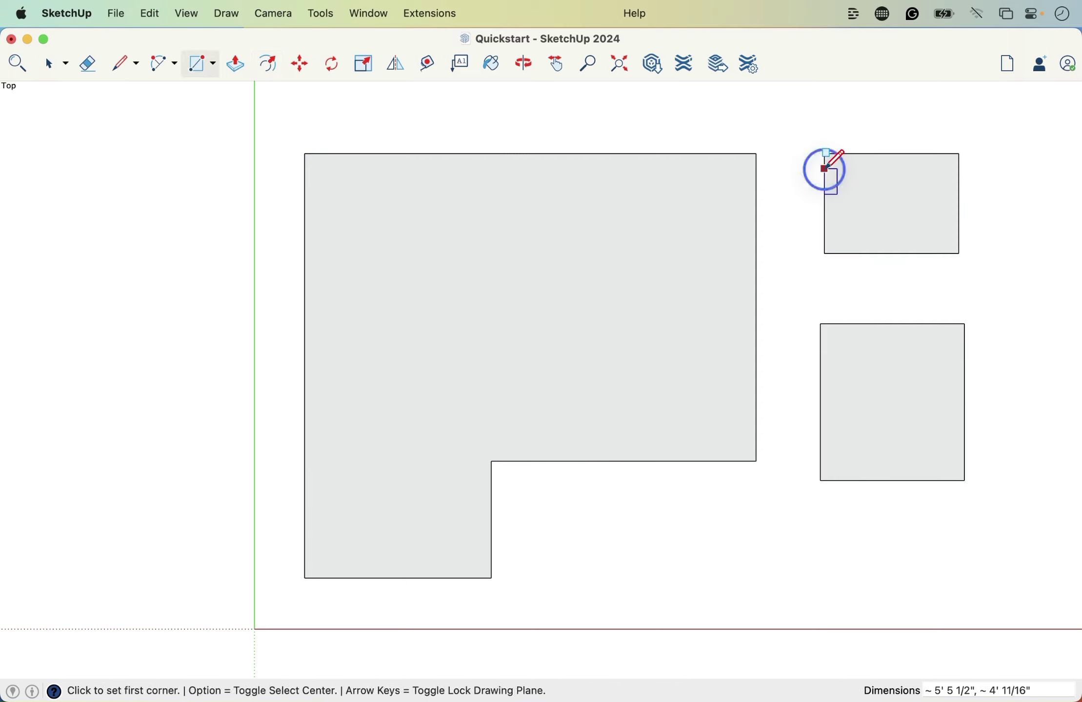
key("space")
- Offset the lower rectangle inward, and offset the upper rectangle outward twice, by about 8" and about 1' 3"
key("f")
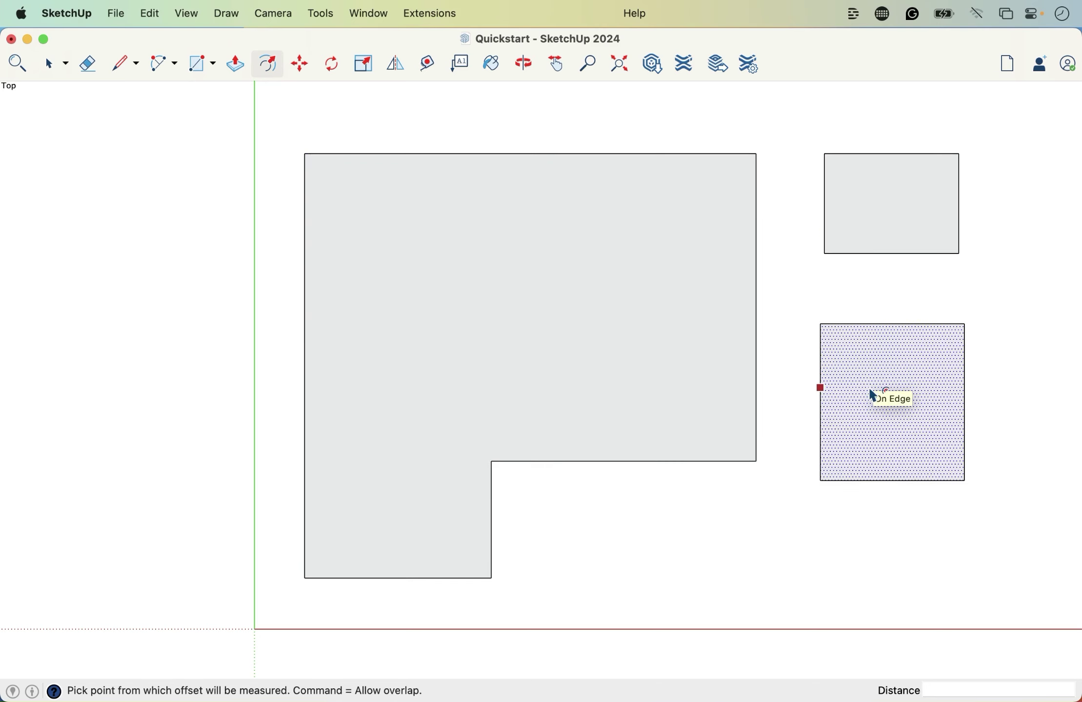
left_click(887, 390)
left_click(845, 367)
left_click(873, 252)
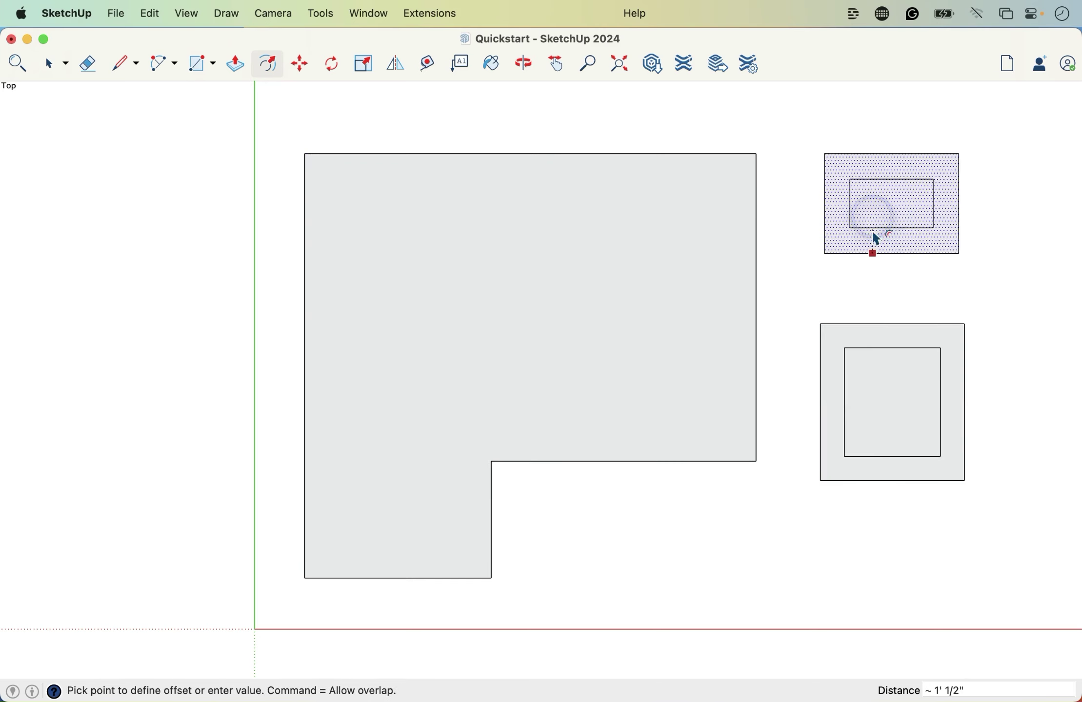
left_click(873, 270)
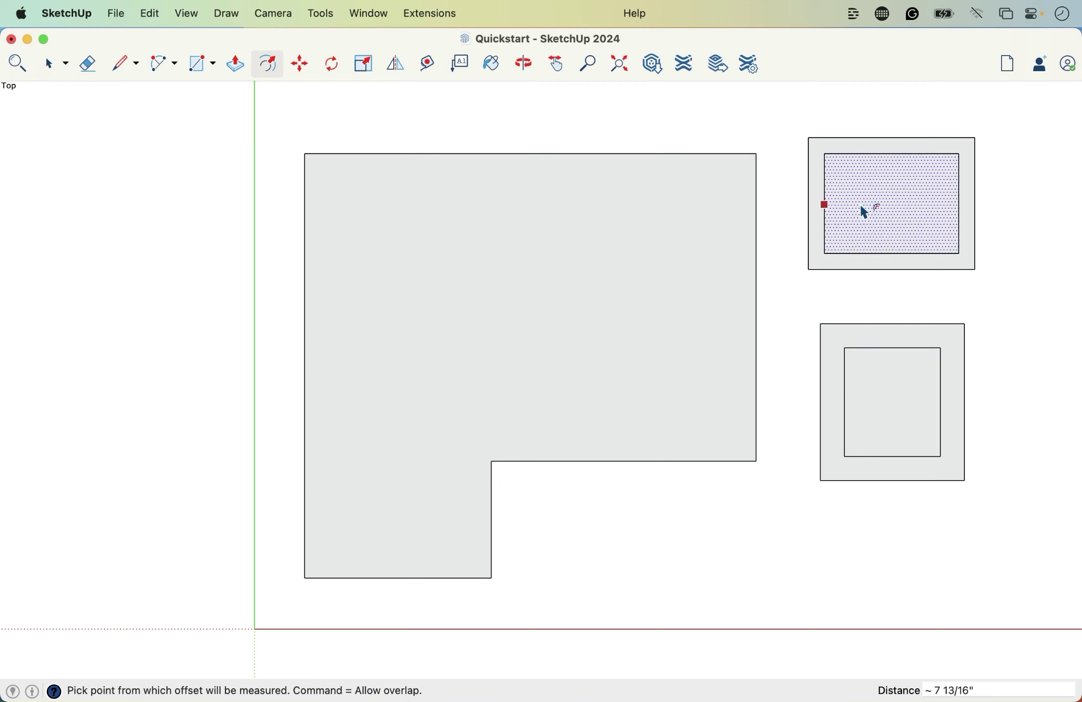
left_click(911, 216)
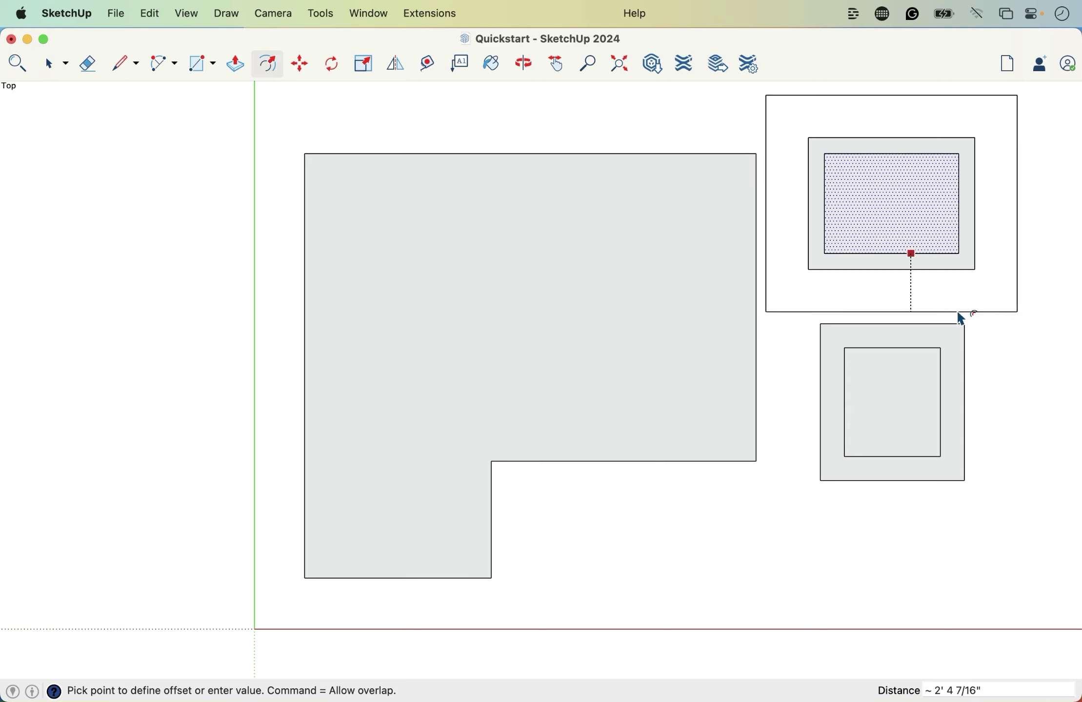
left_click(947, 283)
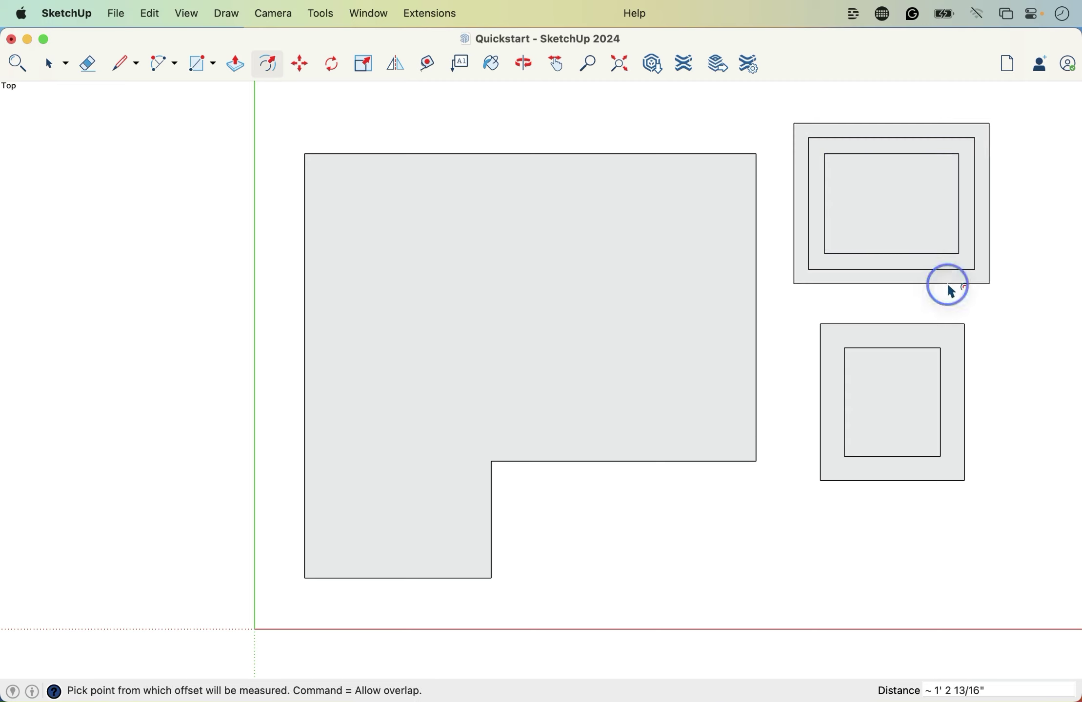
- Delete both practice rectangles beside the floor outline together with their offset outlines
key("space")
left_click(843, 243)
double_click(843, 239)
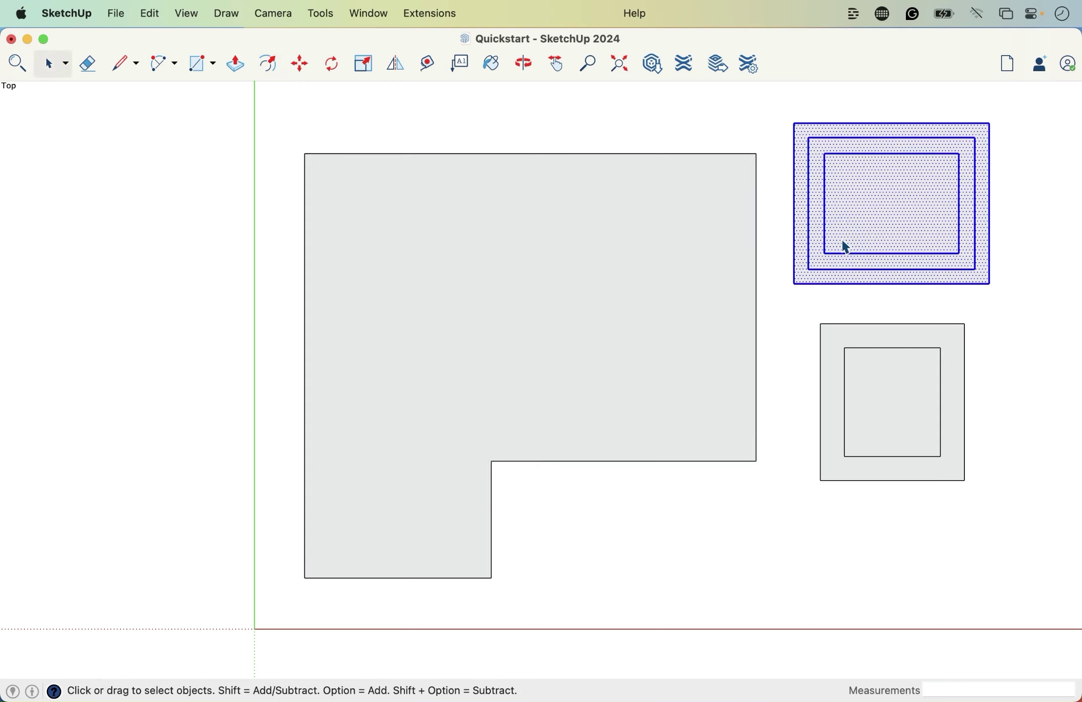
key("Delete")
triple_click(872, 383)
key("Delete")
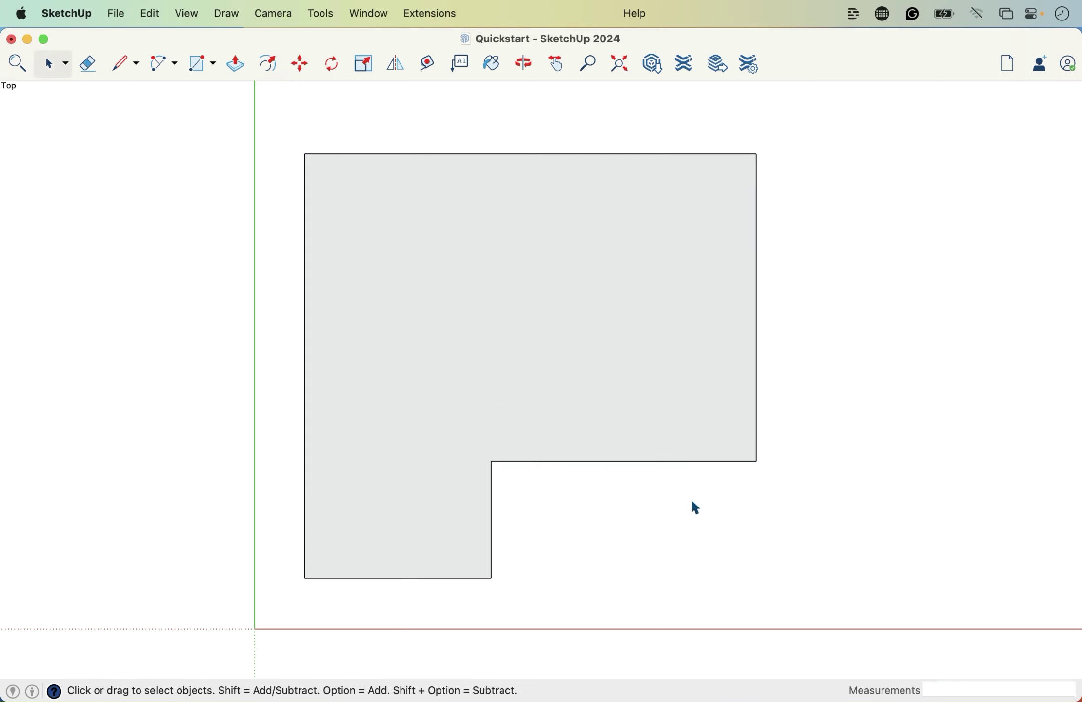
- Offset the L-shaped floor outline outward by 4.5 inches to form the wall thickness
key("f")
left_click(680, 462)
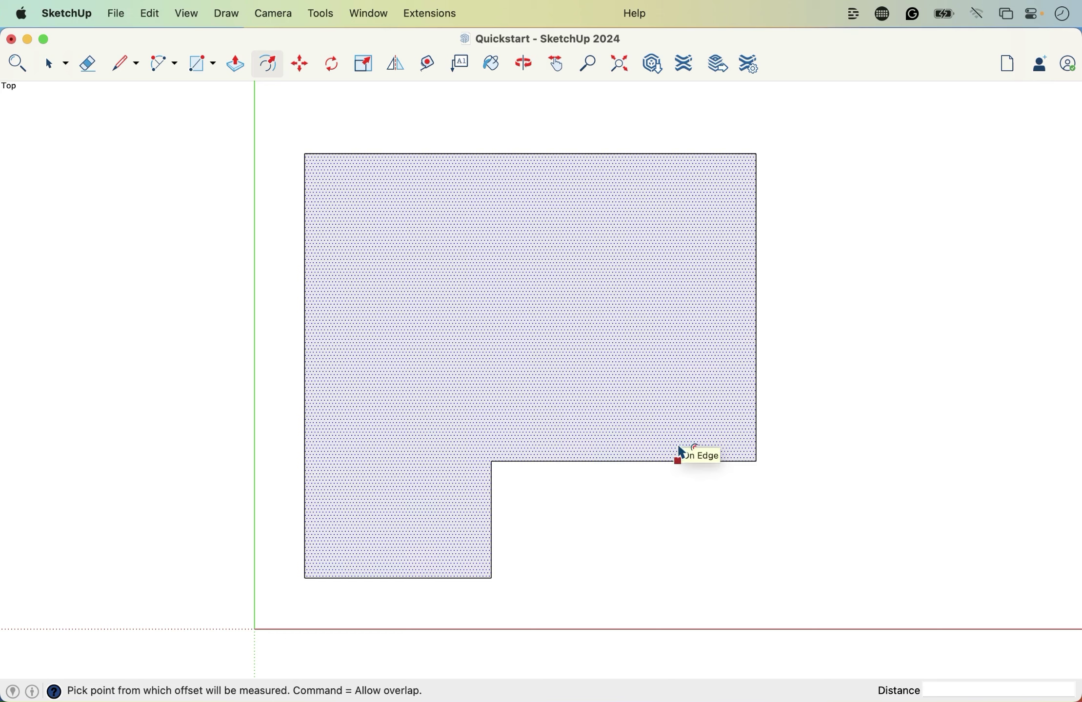
left_click(680, 459)
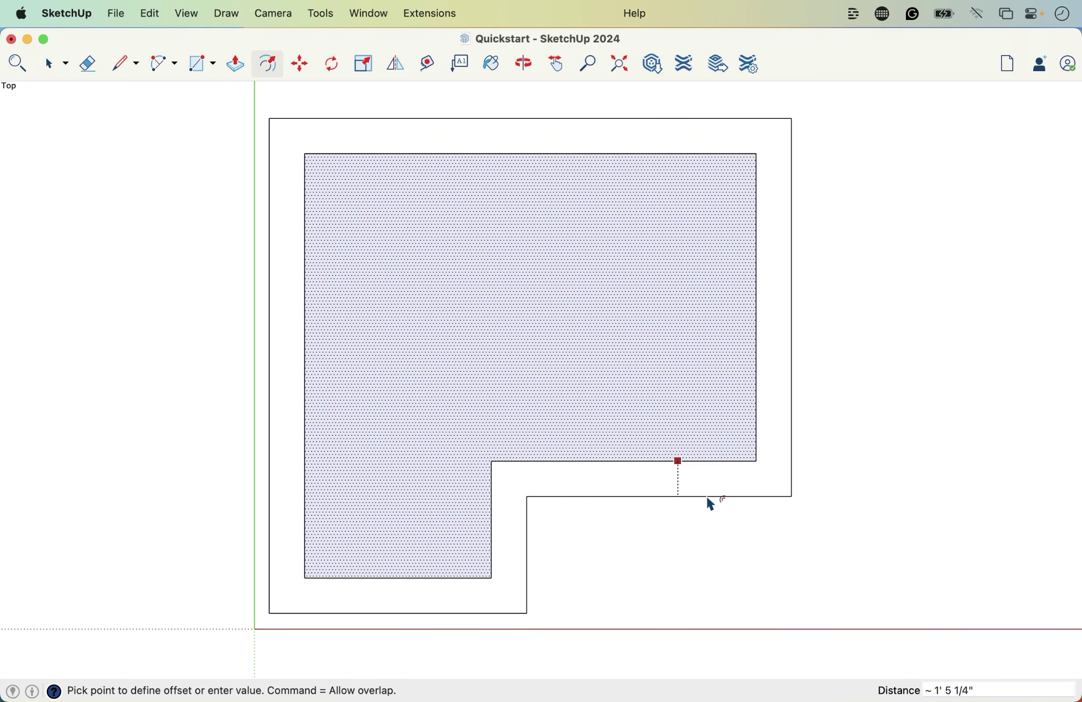
type("4.5")
key("Return")
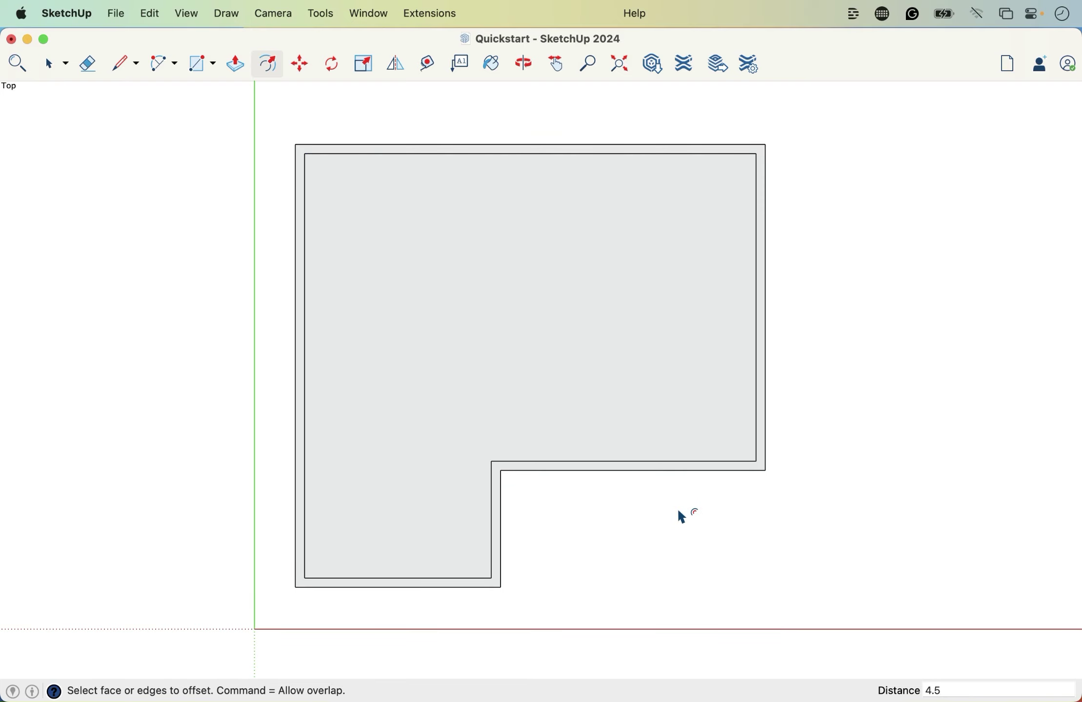
- Try offsetting the floor face inward by about 4' 4" and undo that offset
left_click(644, 444)
left_click(609, 388)
left_click(568, 355)
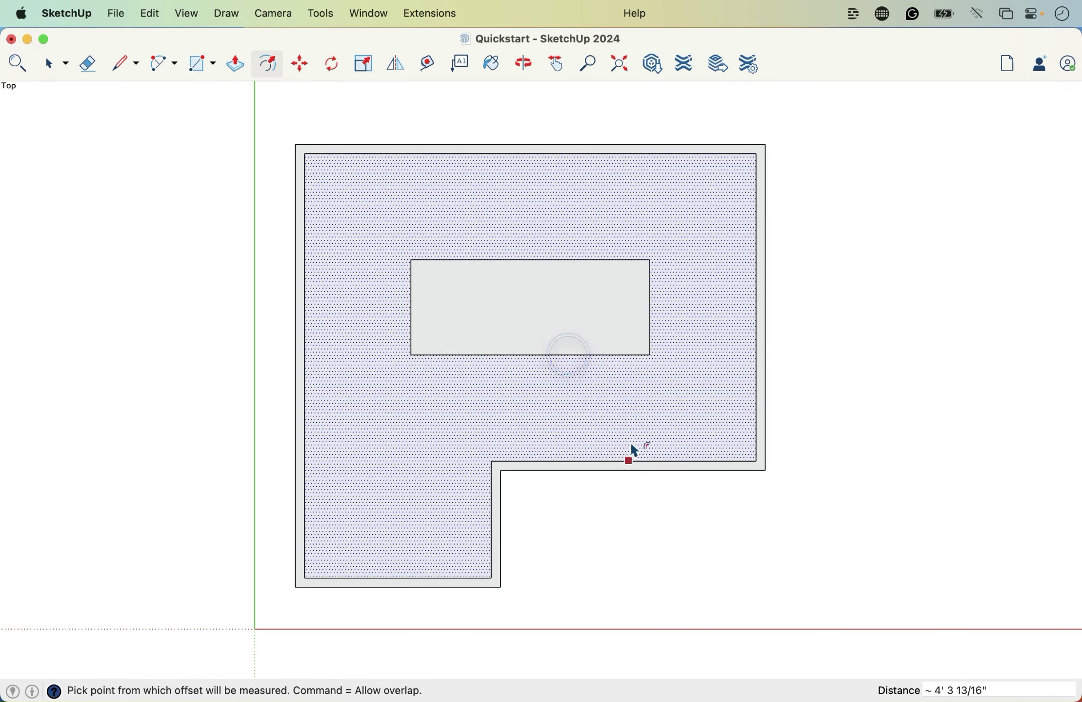
left_click(153, 16)
left_click(156, 42)
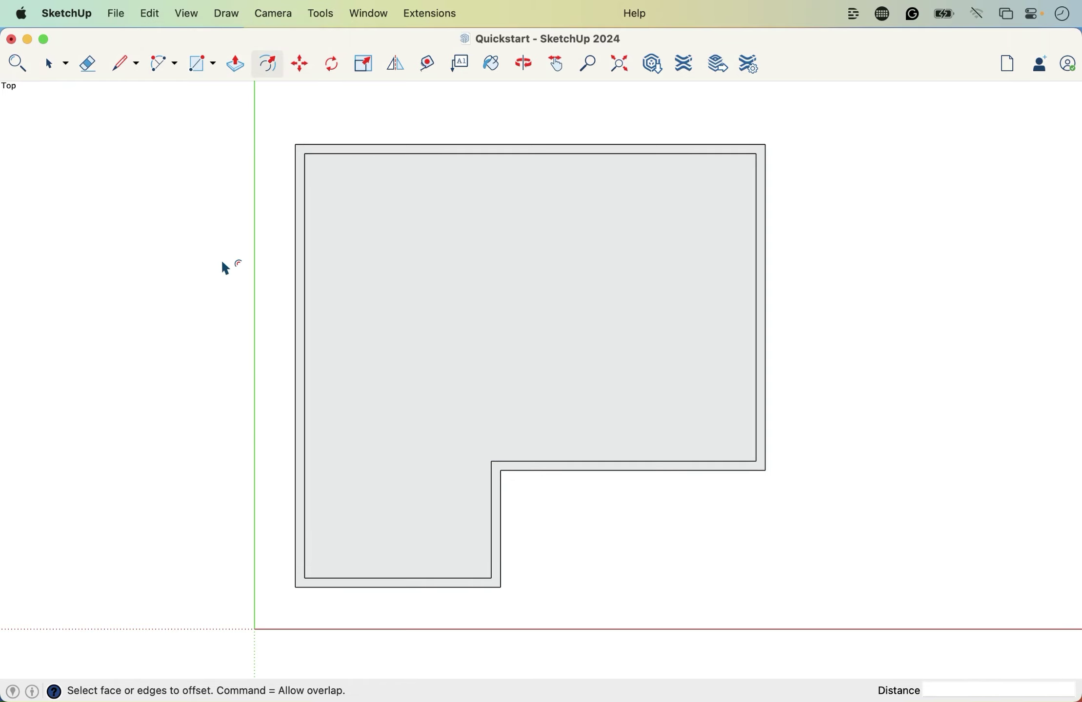
left_click(305, 330)
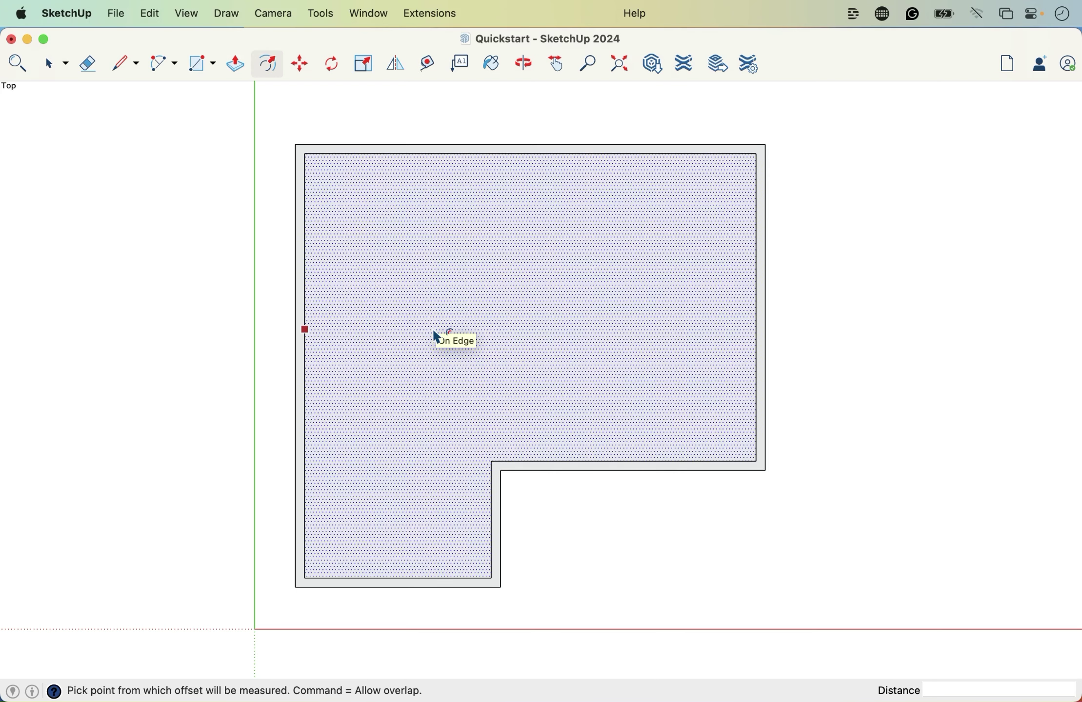
left_click(549, 441)
key("space")
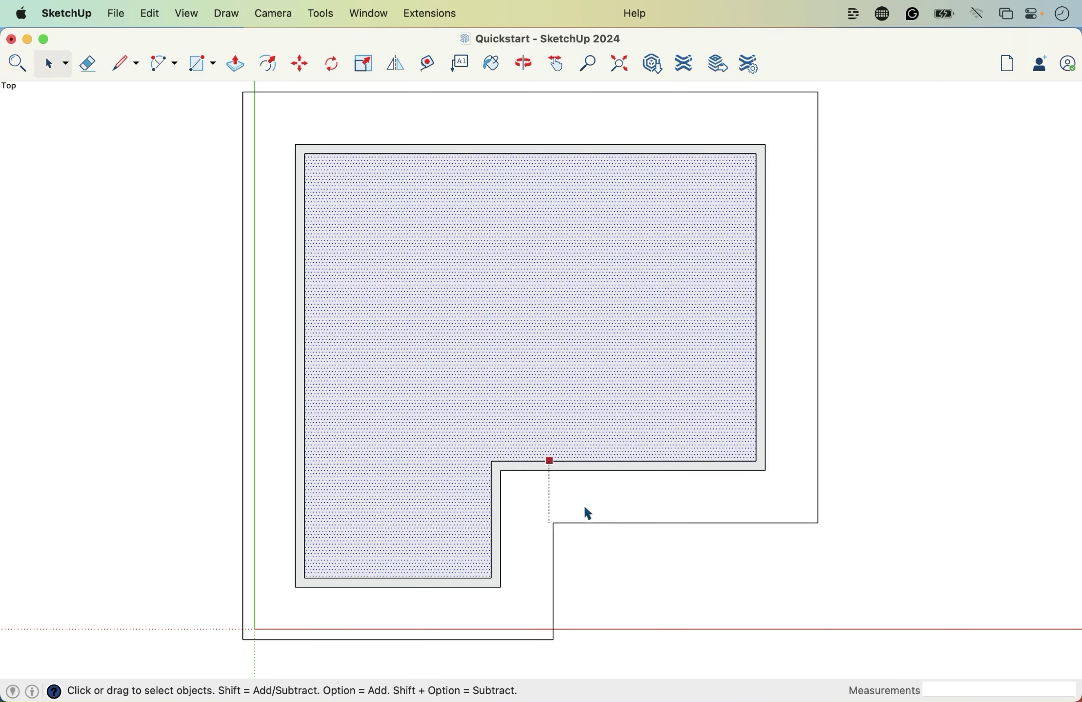
left_click(576, 519)
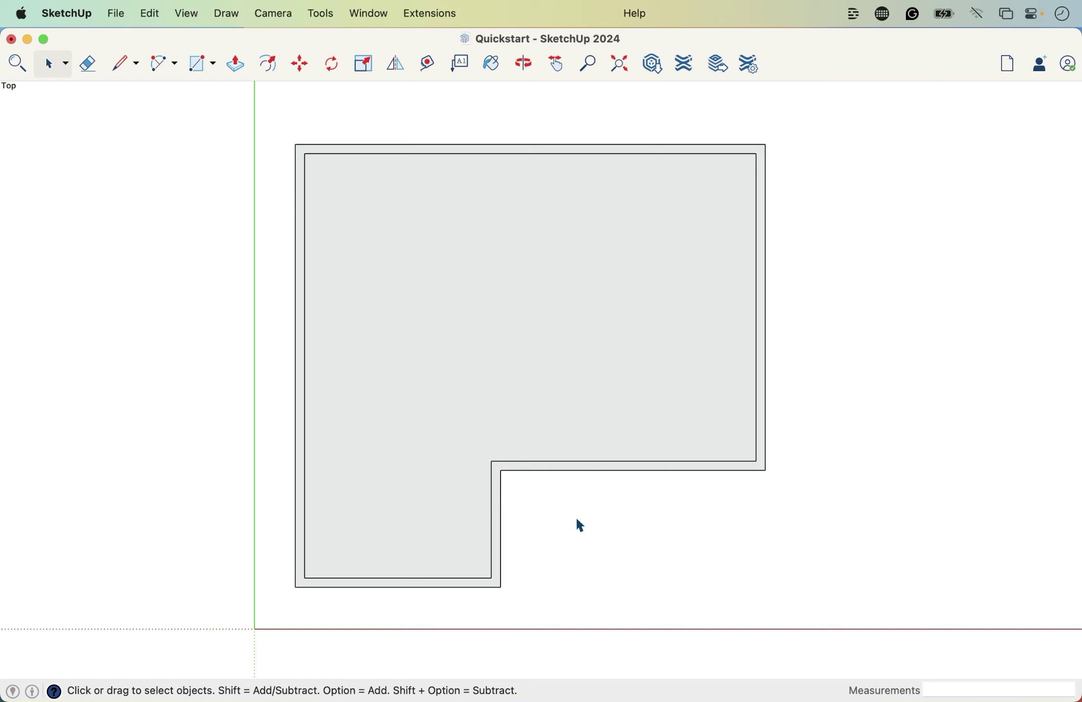
key("f")
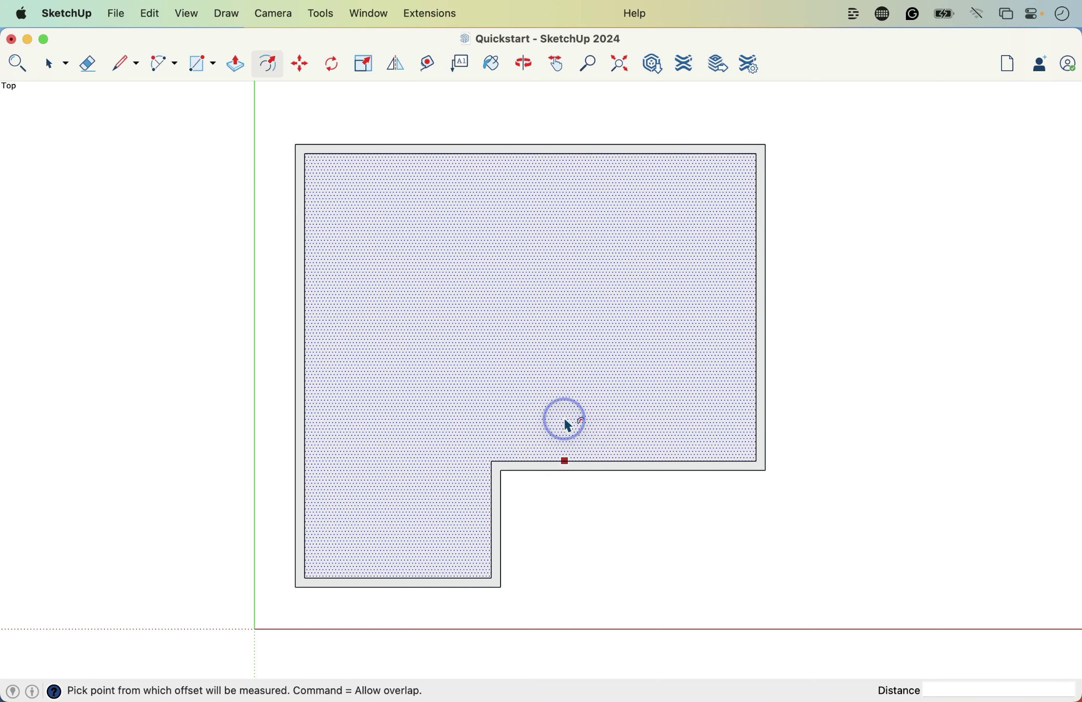
left_click(566, 460)
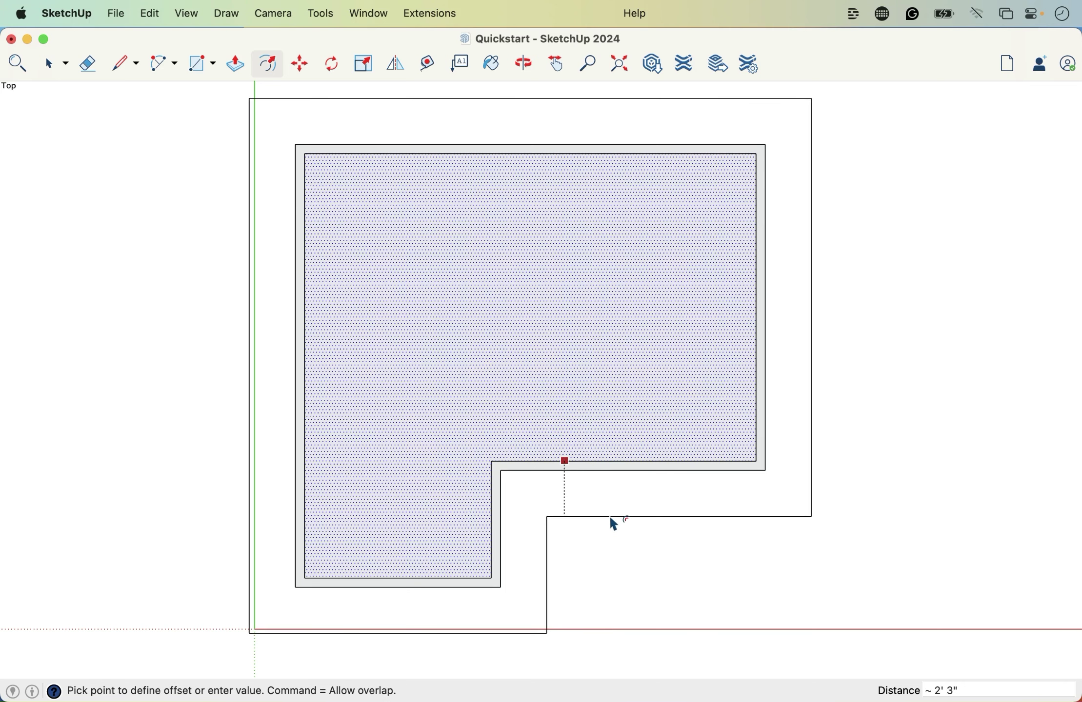
key("space")
left_click(584, 482)
- Measure the wall thickness near the floor plan's inner corner with the Tape Measure, placing a guide line along the outer wall edge
scroll(577, 478, "up", 3)
key("t")
left_click(581, 455)
scroll(582, 469, "up", 4)
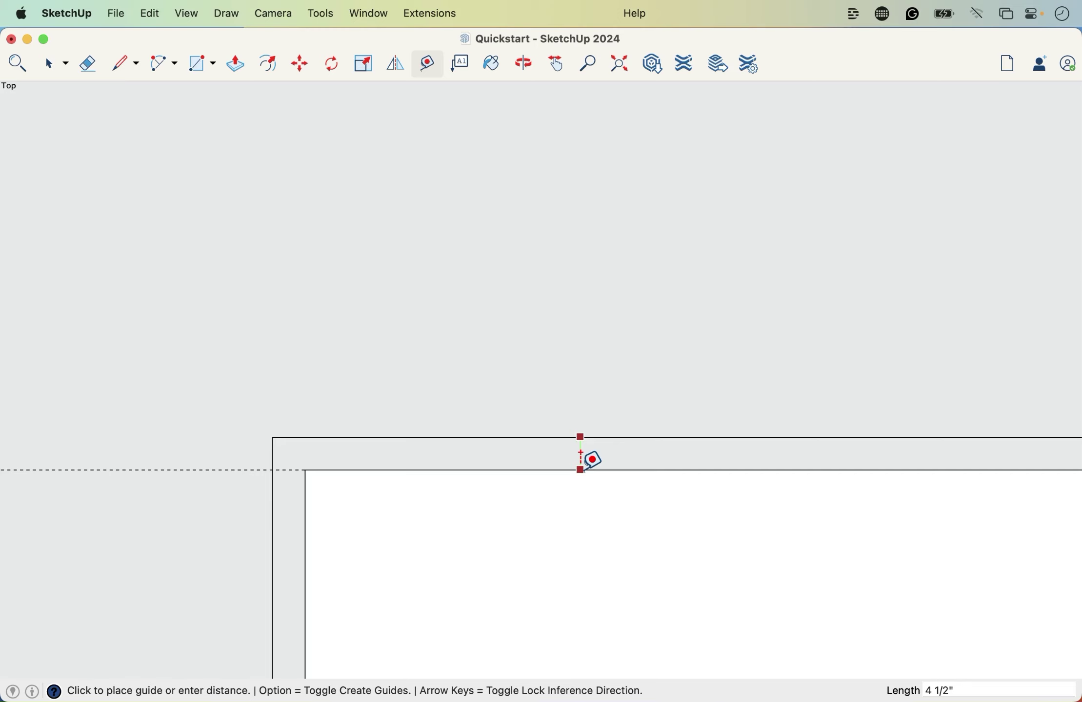
key("Escape")
left_click(582, 438)
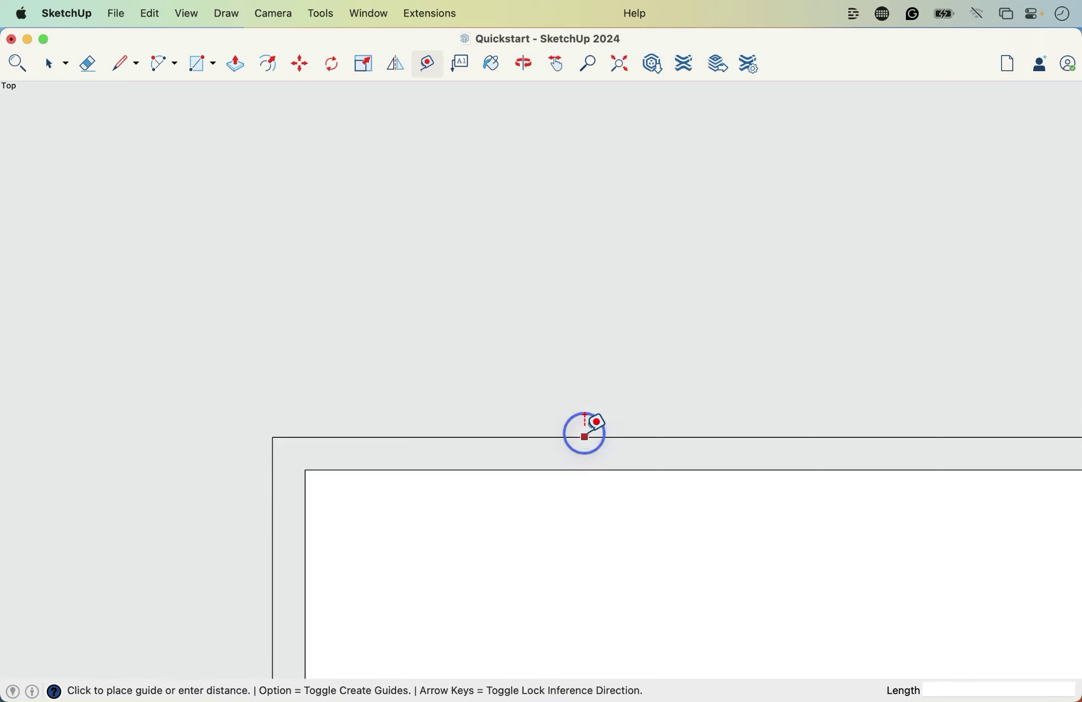
left_click(587, 453)
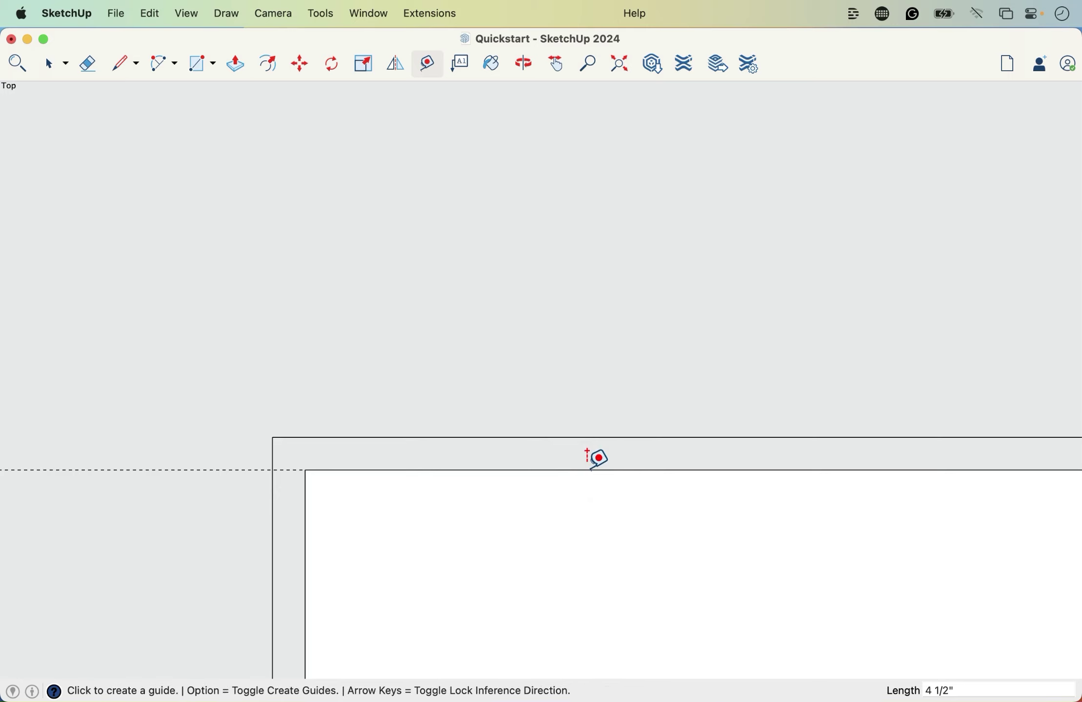
- Delete the guide line running along the outer wall edge at the notch and return to the Select tool
scroll(590, 469, "down", 3)
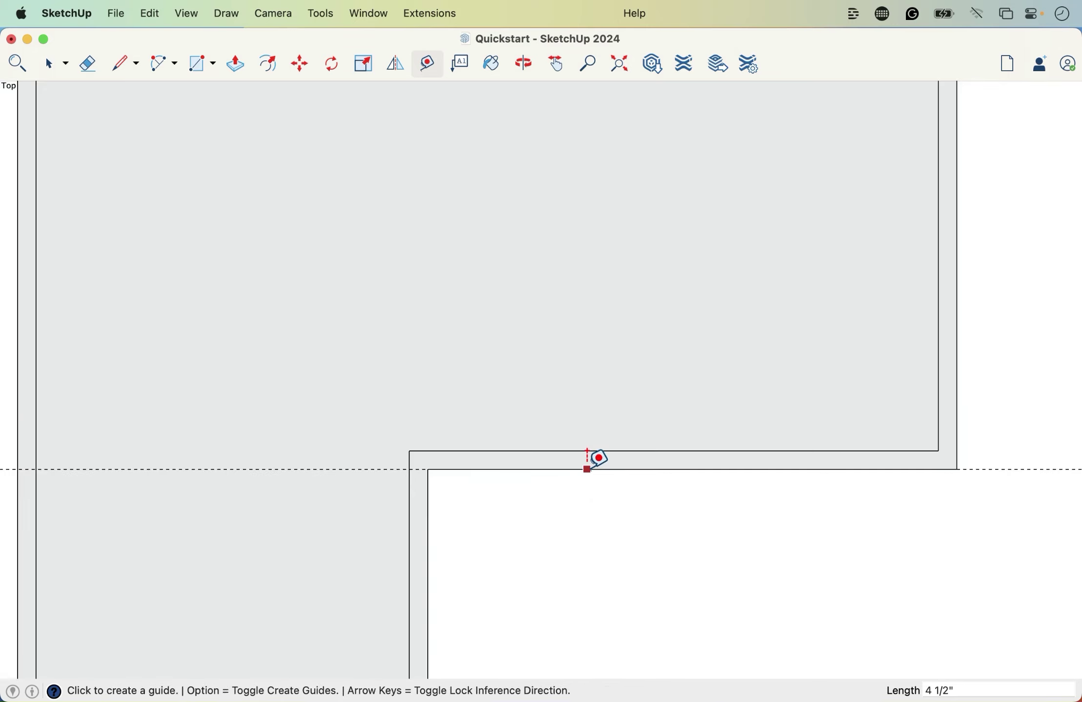
scroll(546, 457, "down", 3)
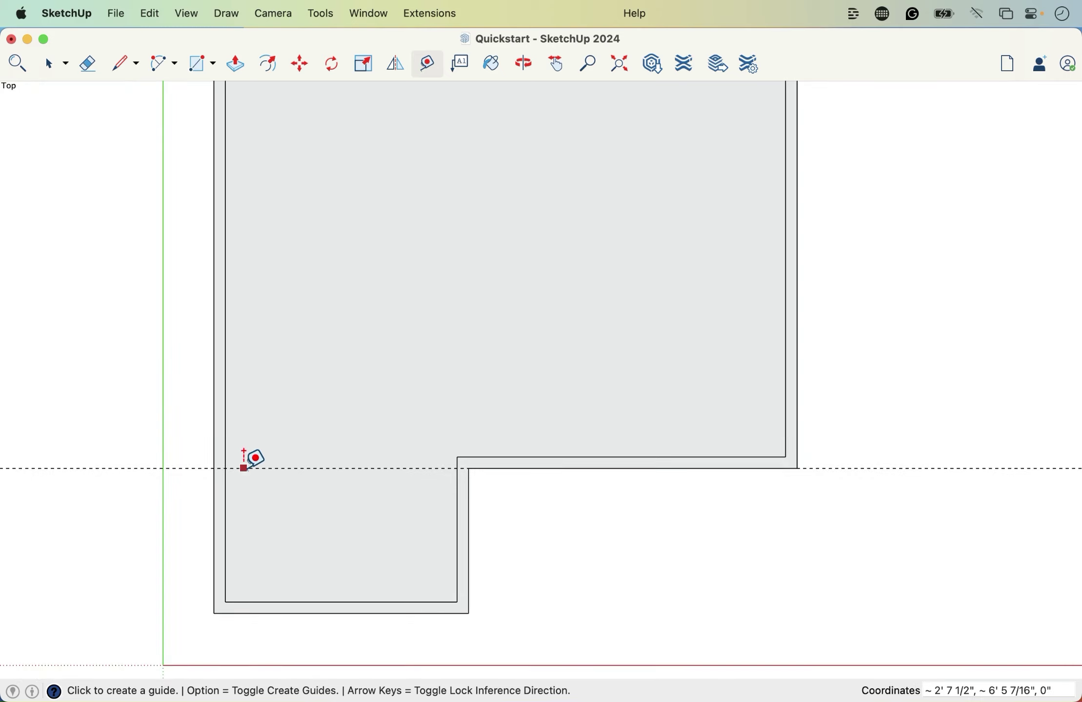
scroll(550, 572, "down", 2)
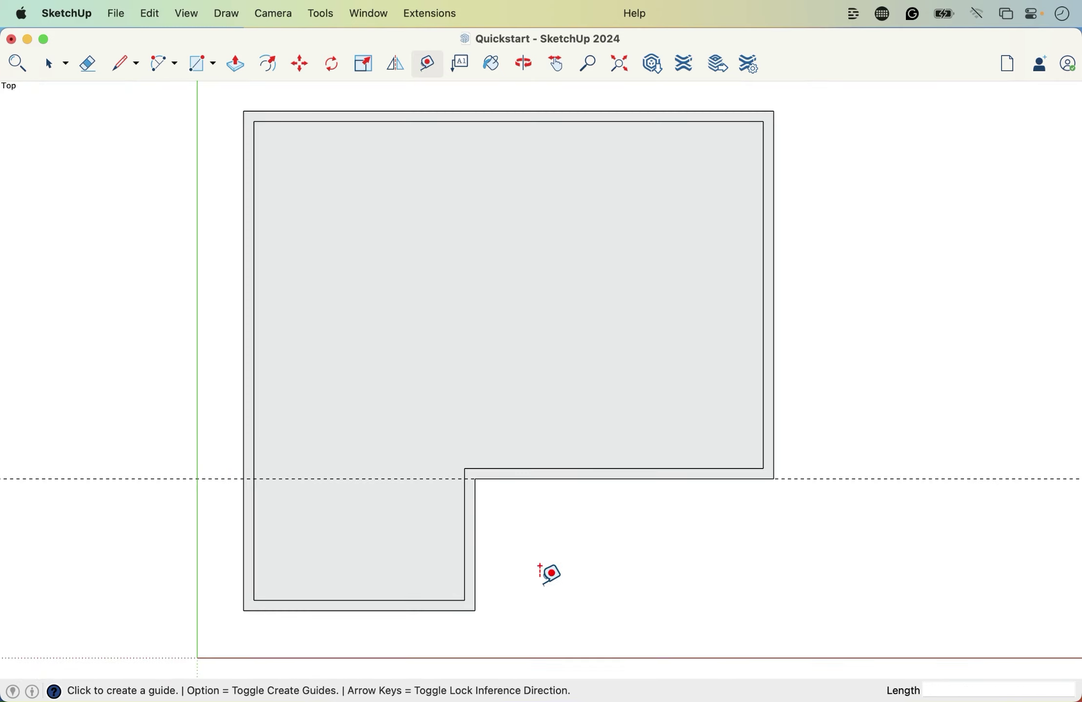
left_click(150, 14)
left_click(166, 174)
key("space")
scroll(594, 505, "down", 2)
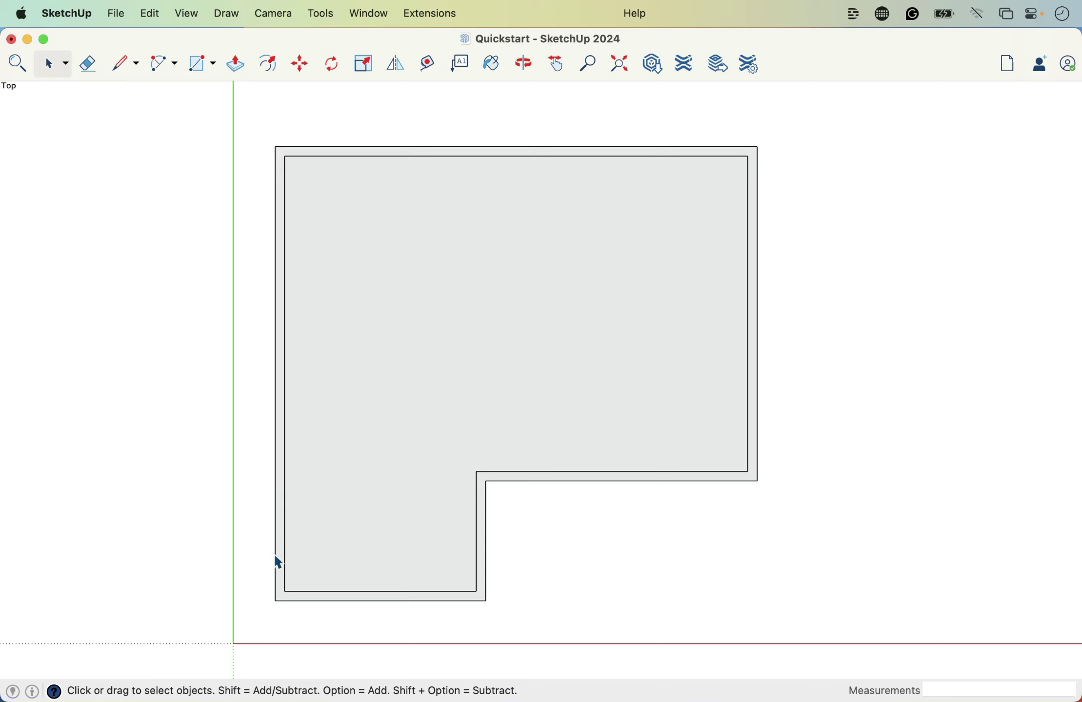
- Select the long outer edge of the left wall and start the Move tool on it
scroll(273, 603, "up", 2)
scroll(209, 485, "up", 3)
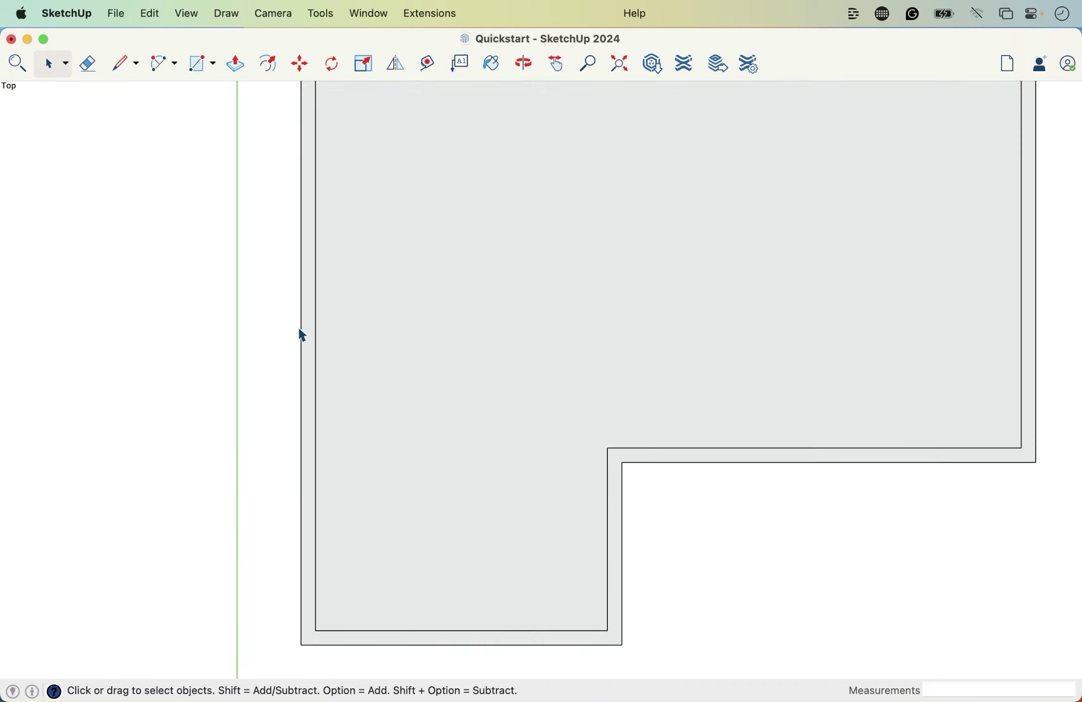
scroll(306, 287, "up", 5)
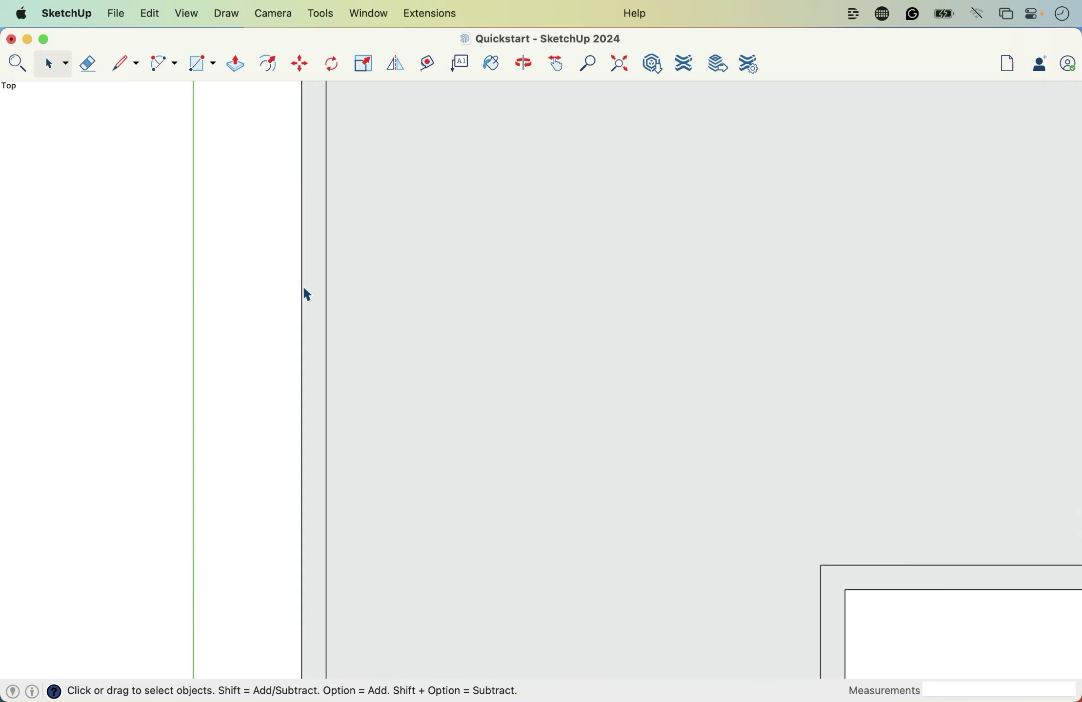
left_click(303, 295)
scroll(336, 385, "down", 3)
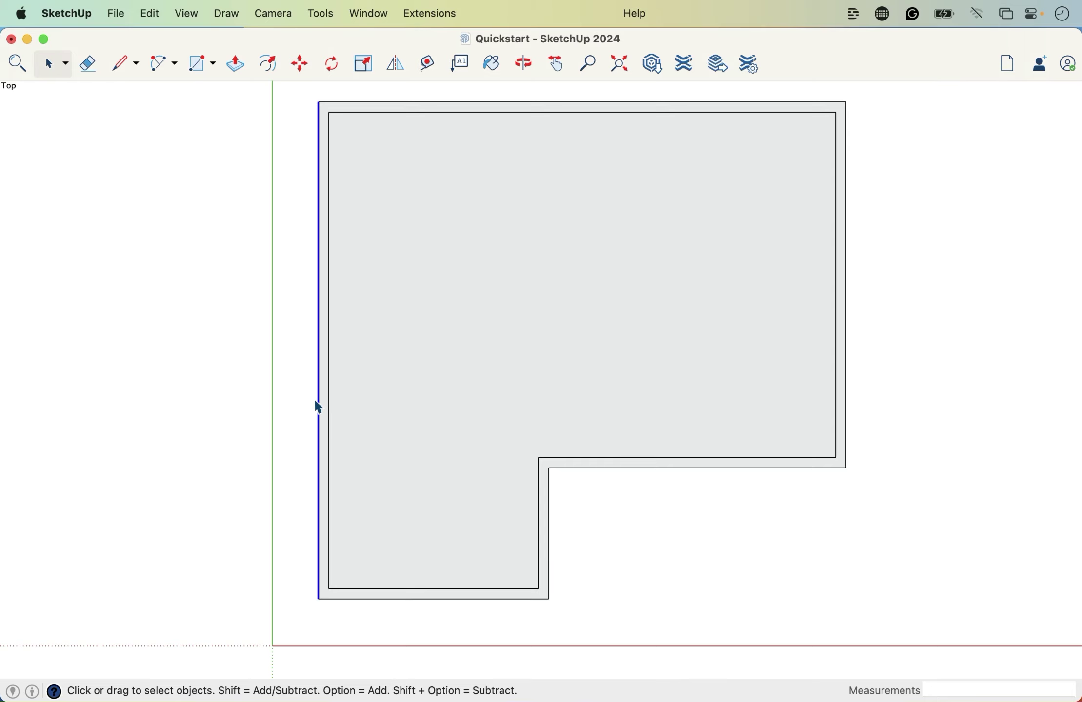
scroll(314, 441, "up", 3)
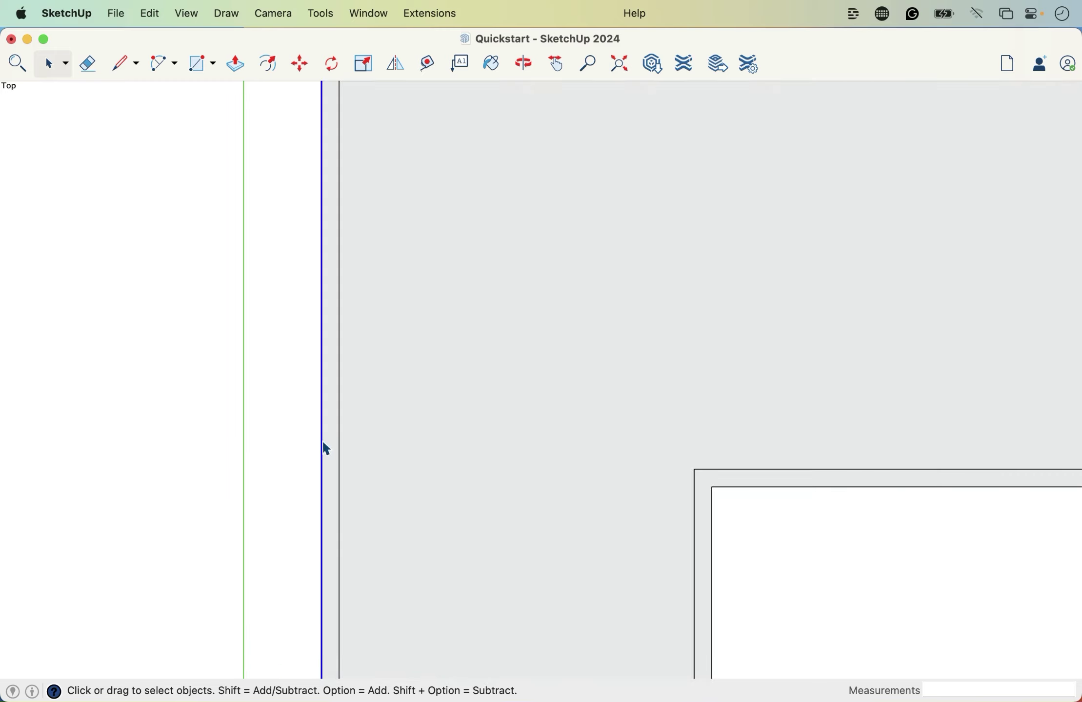
key("m")
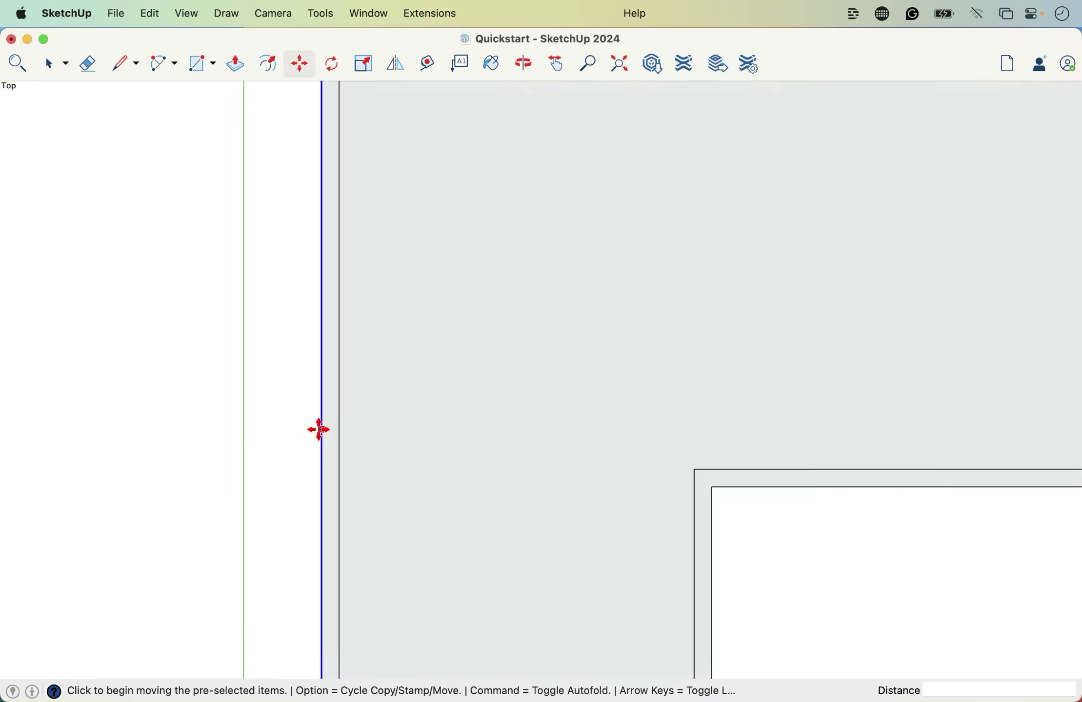
scroll(315, 429, "down", 2)
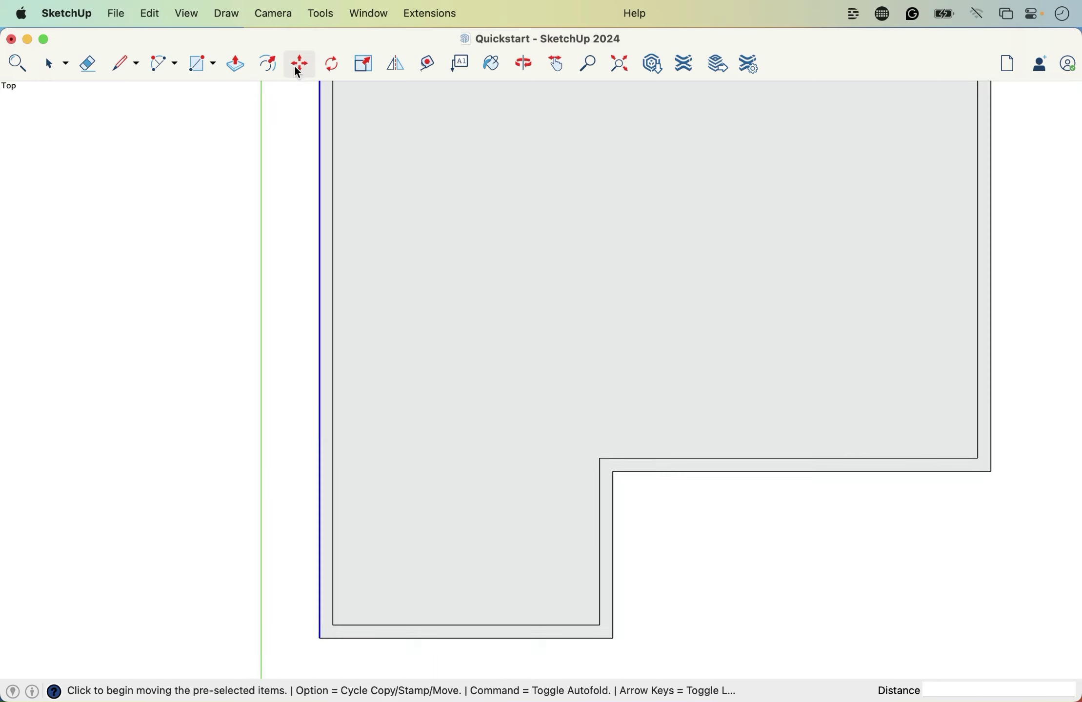